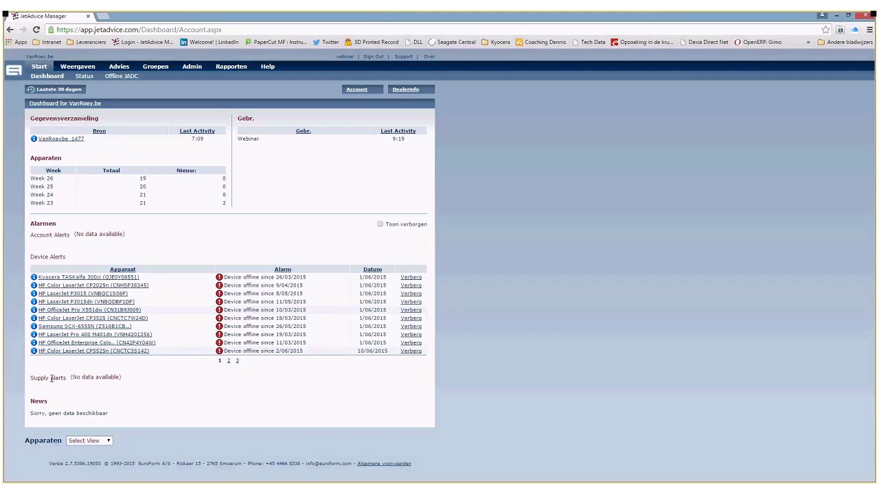
- Highlight the Supply Alerts line to point it out, then clear it
left_click_drag(34, 378, 88, 394)
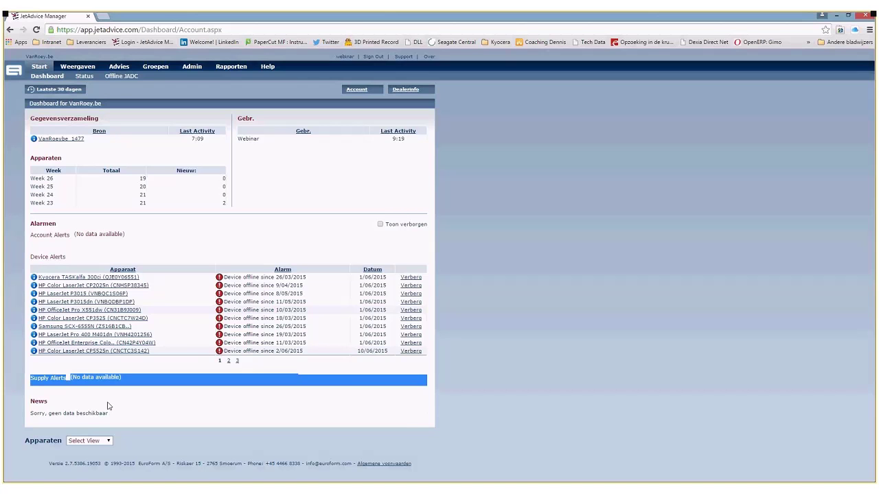
left_click(78, 393)
left_click_drag(31, 379, 110, 380)
left_click(128, 401)
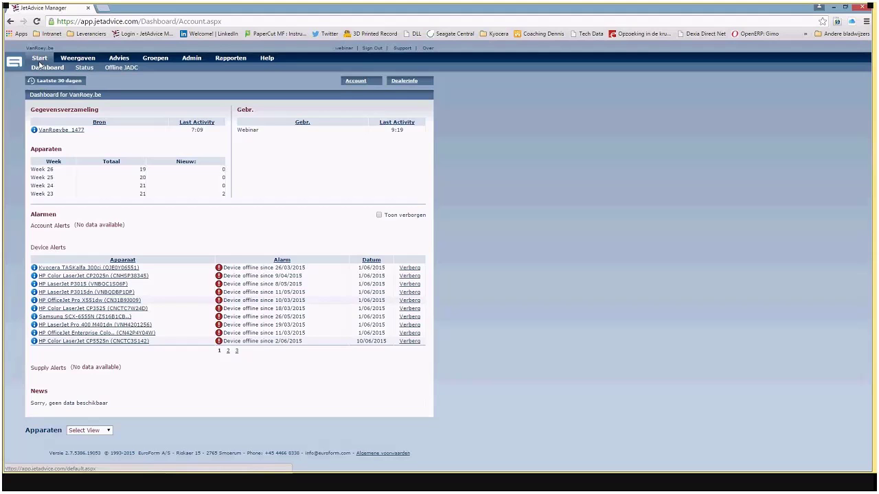
- Open the printer status list and highlight the HP OfficeJet row at 192.168.192.207
left_click(84, 69)
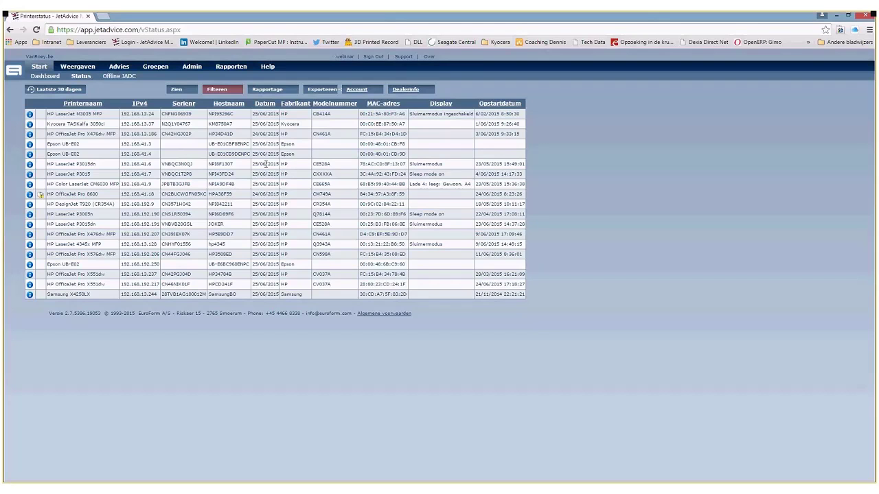
mouse_move(271, 67)
left_click_drag(50, 233, 517, 235)
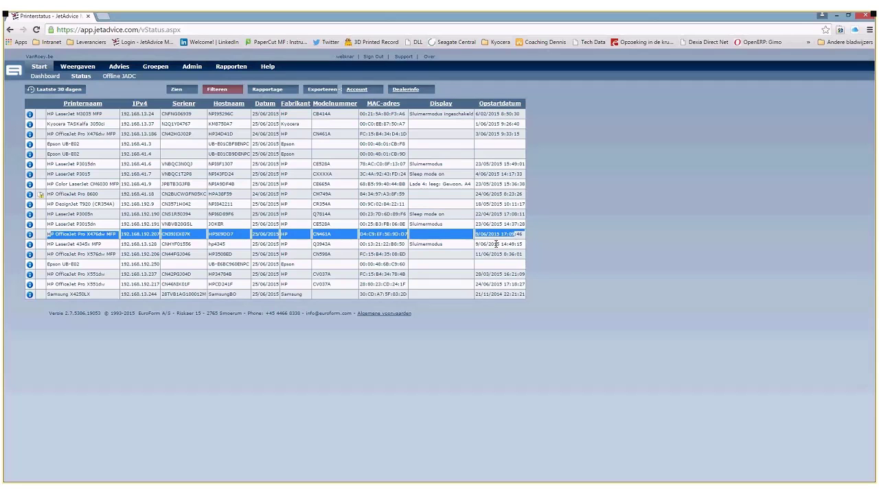
left_click(554, 263)
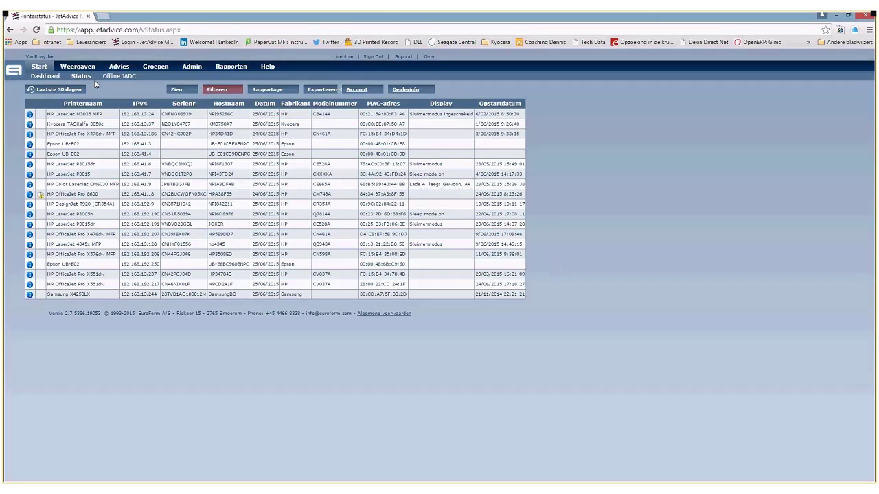
- Open the Offline JADC data collector page
left_click(119, 75)
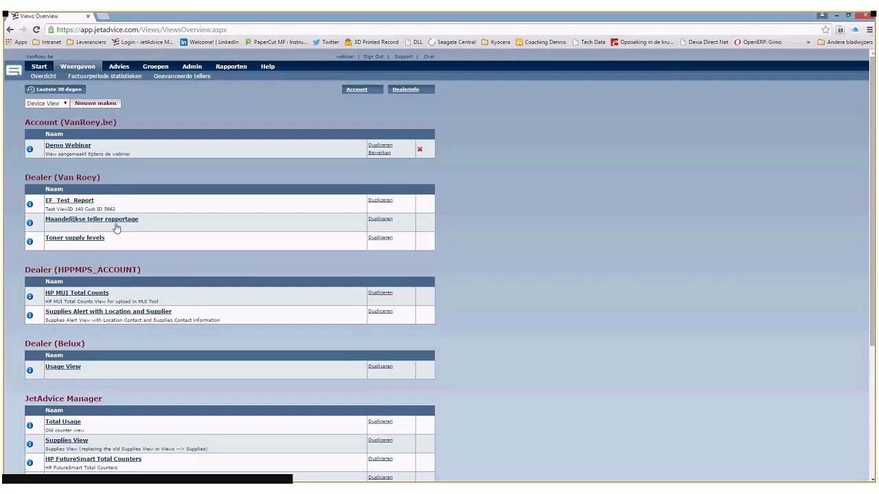
- Open Maandelijkse teller rapportage; point out Kyocera start values and X476dw end date 24/06/2015
left_click(117, 227)
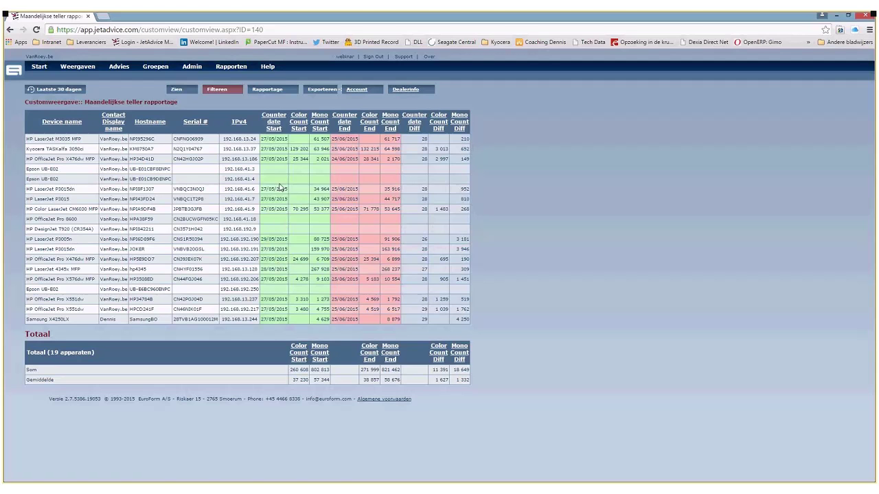
double_click(293, 148)
double_click(270, 146)
left_click(245, 205)
double_click(343, 159)
left_click(345, 168)
left_click_drag(400, 159, 386, 160)
left_click(387, 159)
double_click(427, 161)
left_click(422, 182)
left_click_drag(431, 159, 442, 158)
double_click(465, 159)
left_click_drag(31, 189, 469, 381)
double_click(464, 199)
left_click(465, 248)
- From the Views Overview, list the Device View types and open the Toner supply levels report
left_click(77, 67)
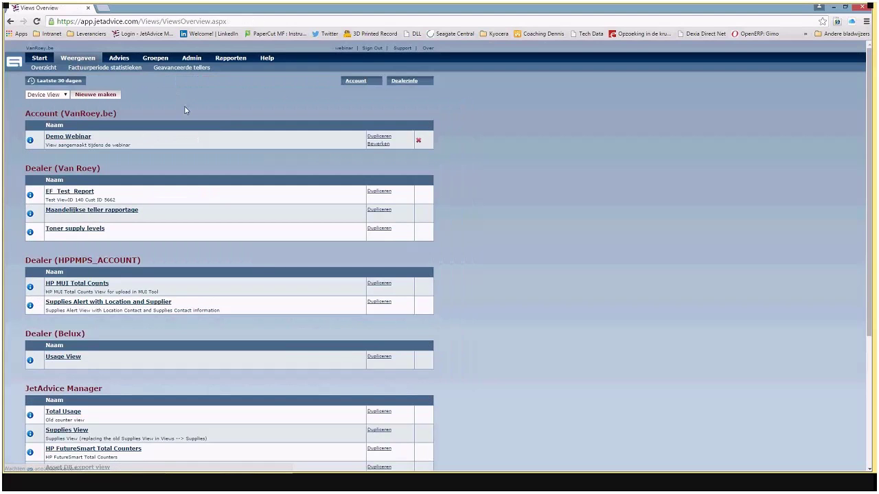
left_click(47, 94)
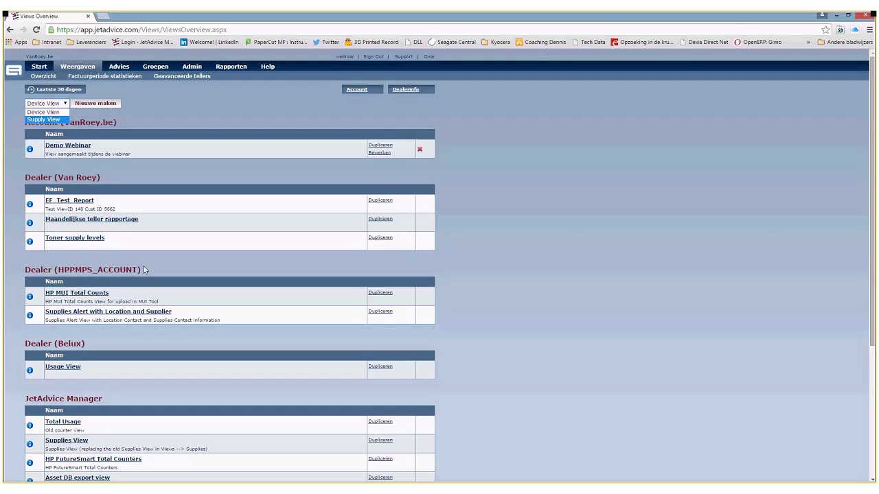
left_click(157, 245)
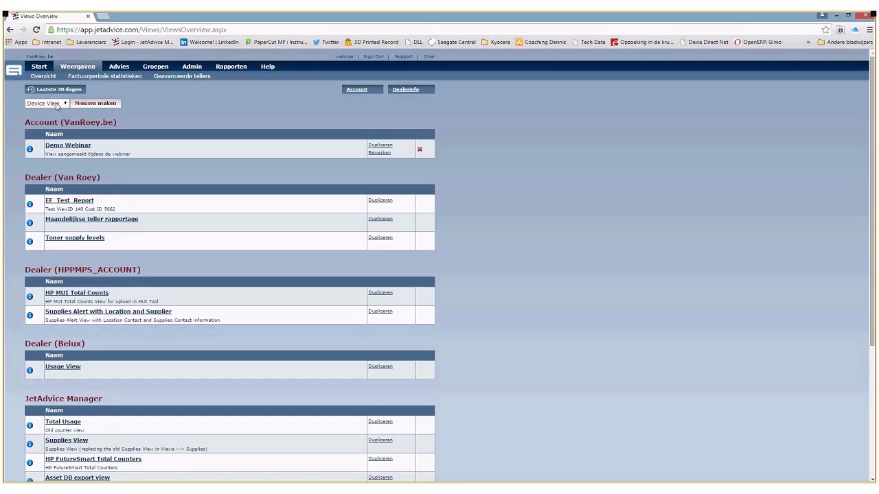
- Keep Device View selected as the view type for the new view
left_click(57, 106)
left_click(57, 109)
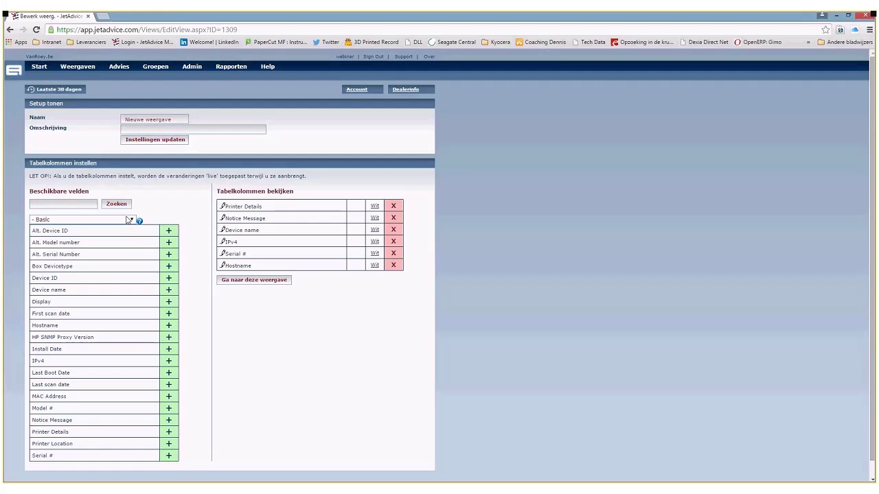
- Filter the available fields to the '- Power Consumption' category
left_click(131, 210)
left_click_drag(132, 250, 130, 306)
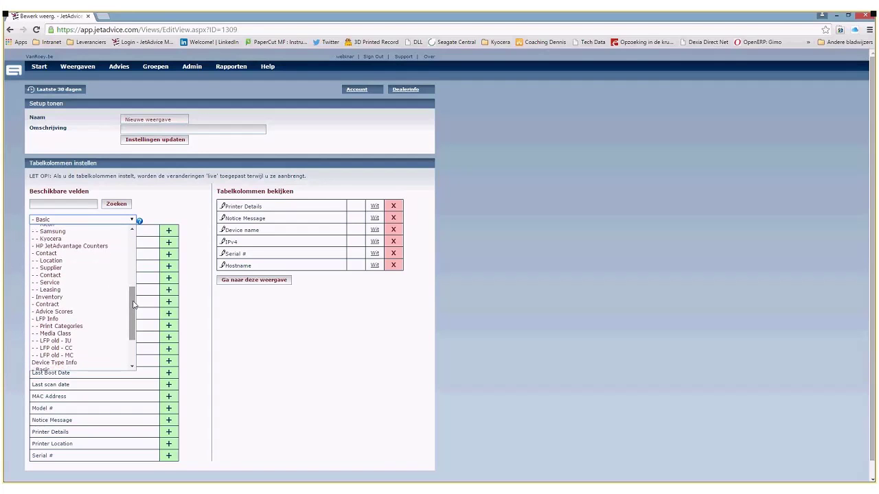
left_click_drag(133, 306, 133, 330)
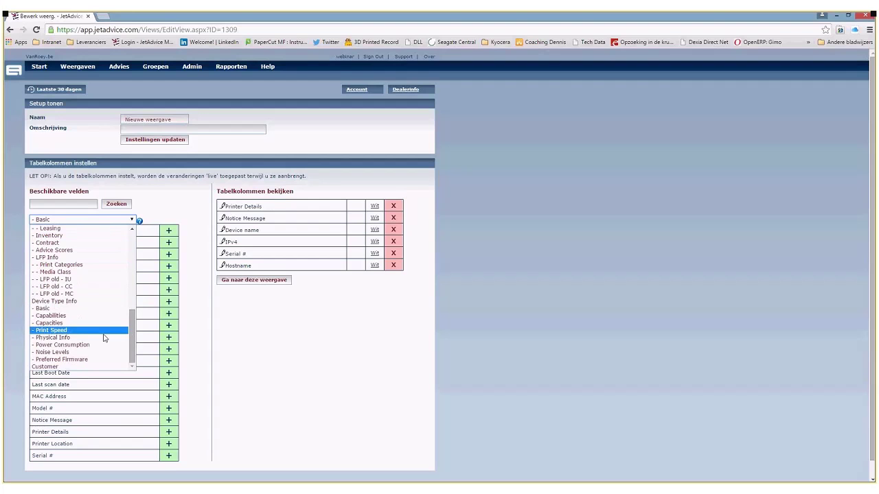
left_click(103, 345)
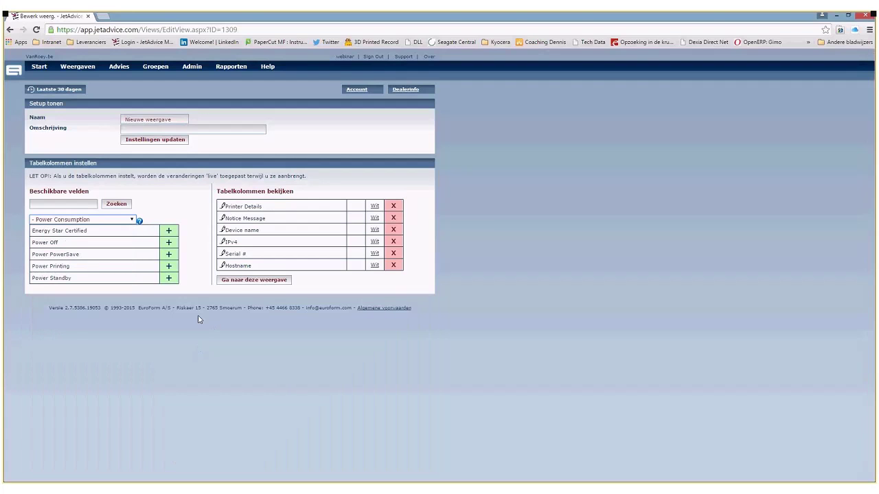
mouse_move(56, 255)
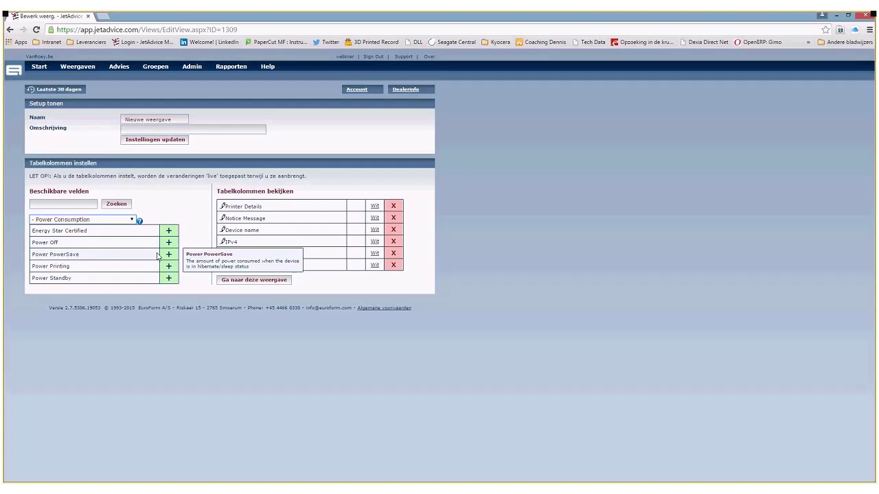
- Add Power PowerSave as a table column and adjust its colour setting
left_click(168, 254)
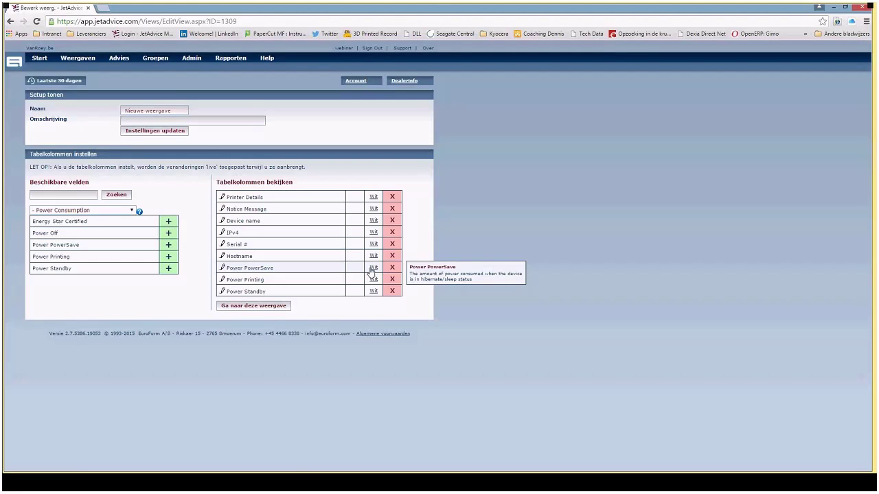
left_click(372, 268)
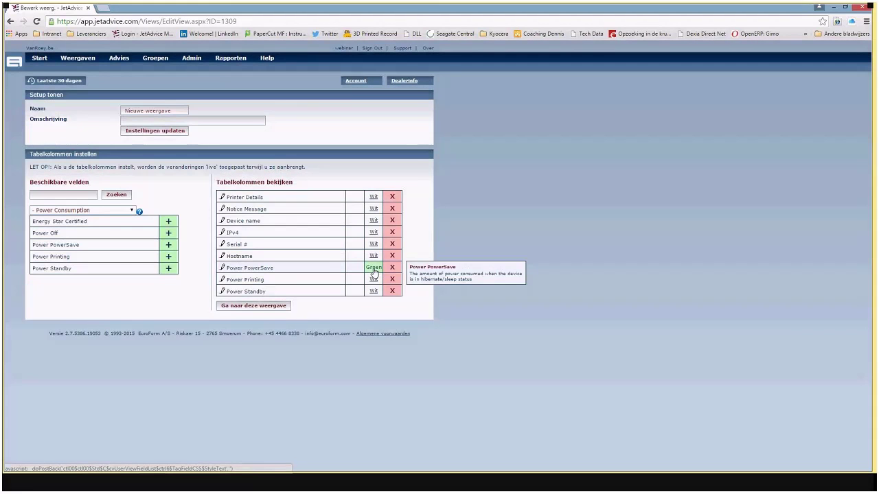
left_click(373, 269)
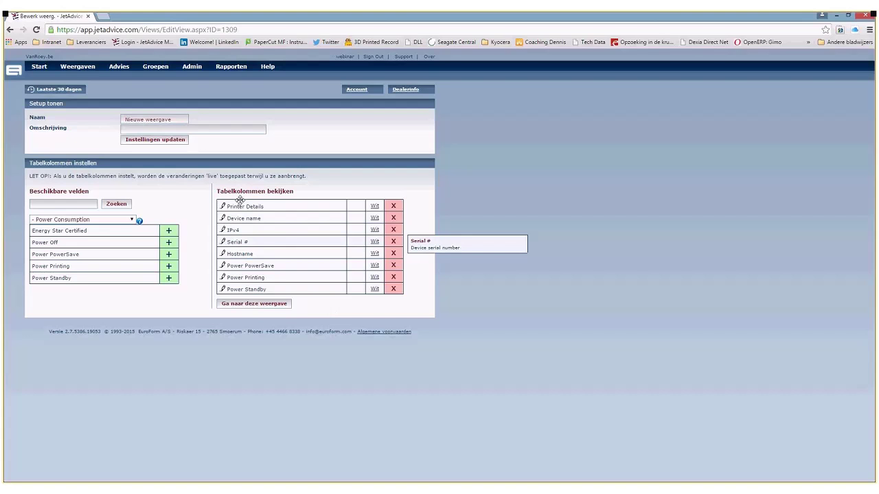
- Rename the new view to 'Stroomverbruik' and save it
triple_click(173, 118)
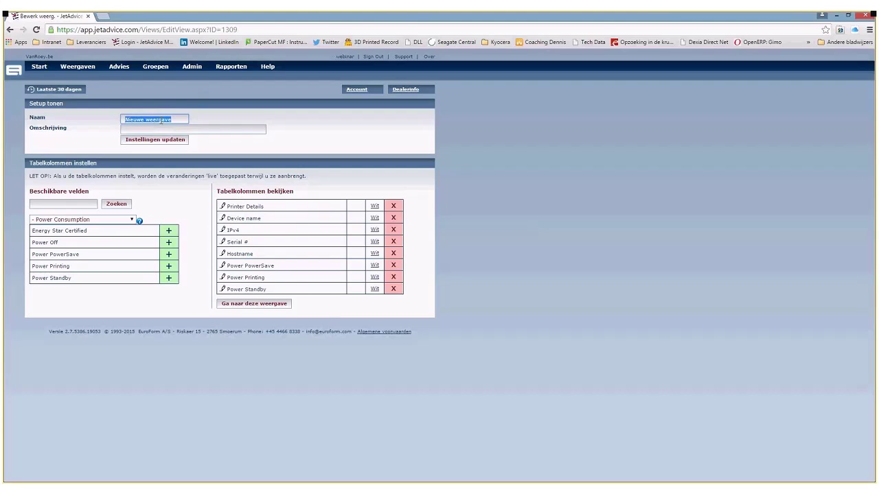
type("Stroomverbruik")
key("Tab")
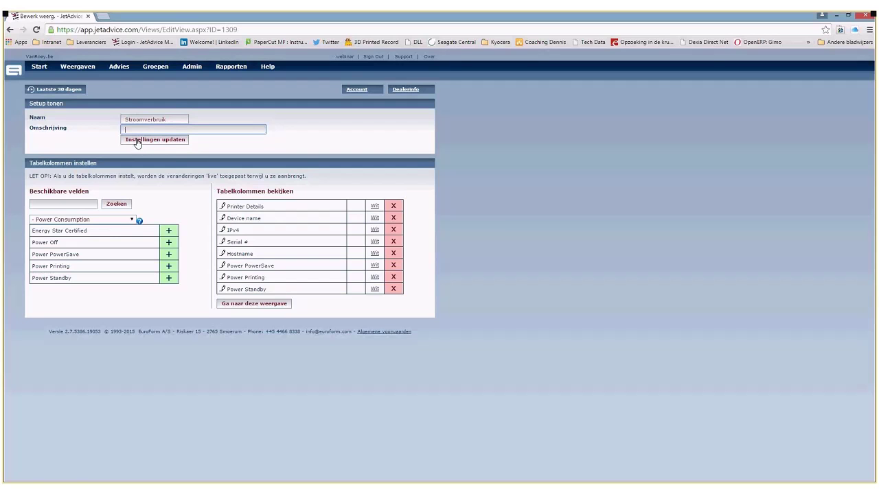
left_click(137, 142)
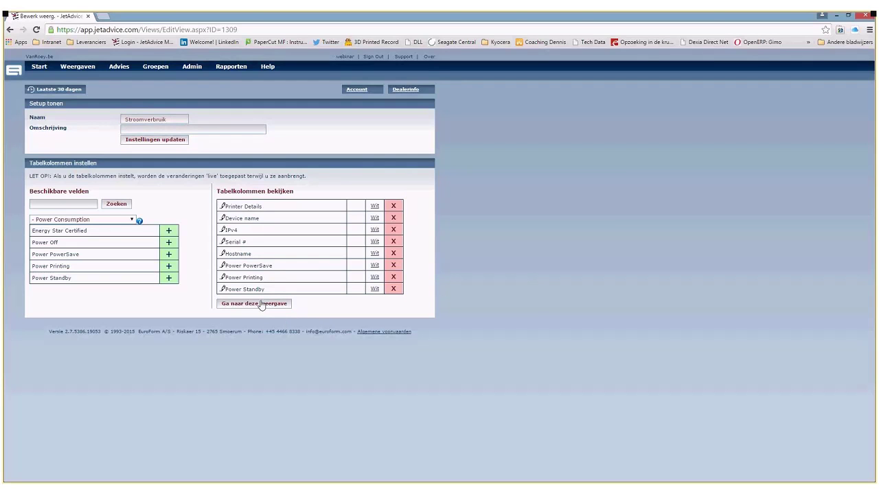
- Open the Stroomverbruik device table and point out the P3015's Power Standby value
left_click(261, 304)
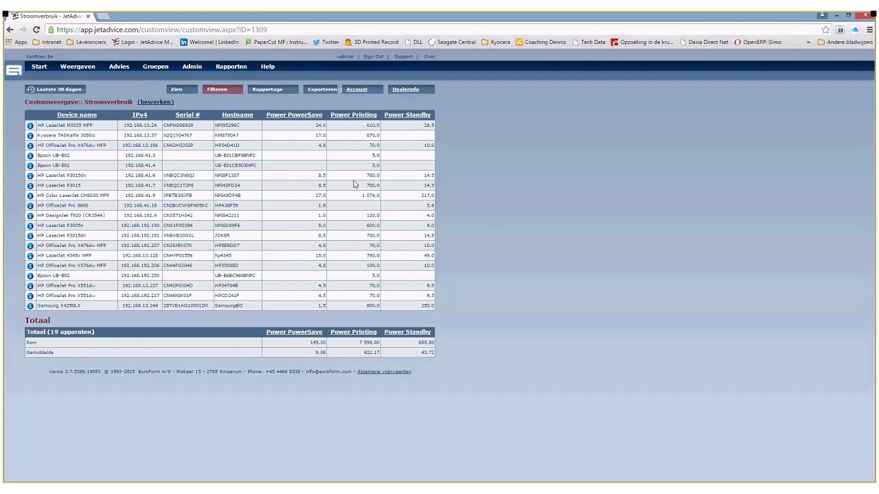
double_click(429, 186)
left_click(430, 185)
- Highlight the OfficeJet Pro X476dw row's power values and several other rows of power figures
left_click_drag(68, 145, 92, 145)
left_click_drag(319, 149, 432, 147)
left_click(324, 182)
left_click_drag(321, 265, 435, 269)
left_click(299, 234)
left_click(436, 269)
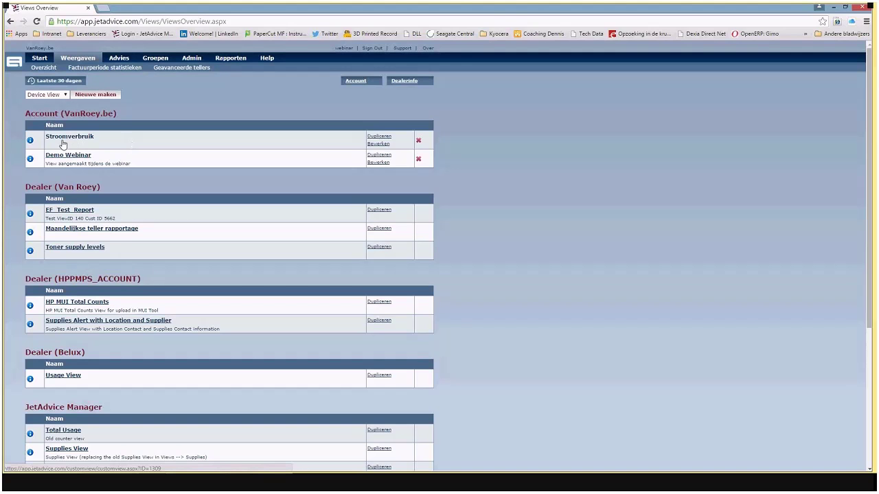
- Open the Demo Webinar view and highlight the 0.0 contract page costs in the EUR row
left_click(70, 163)
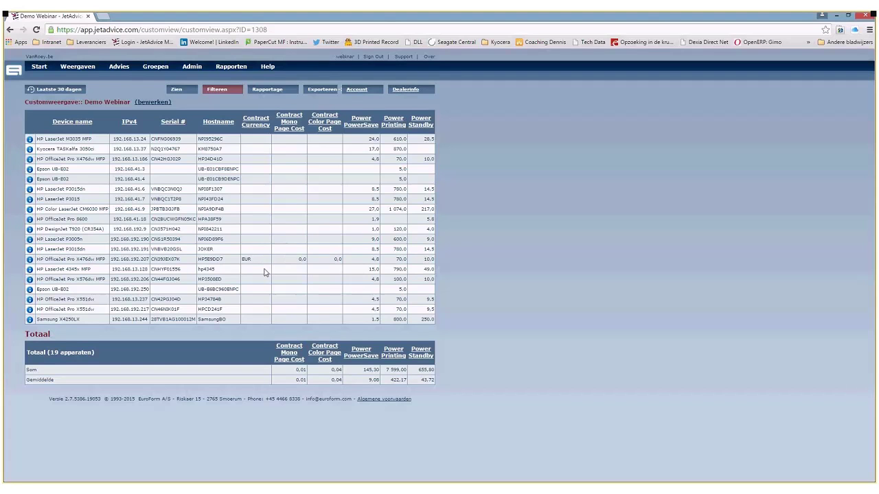
left_click_drag(273, 262, 339, 258)
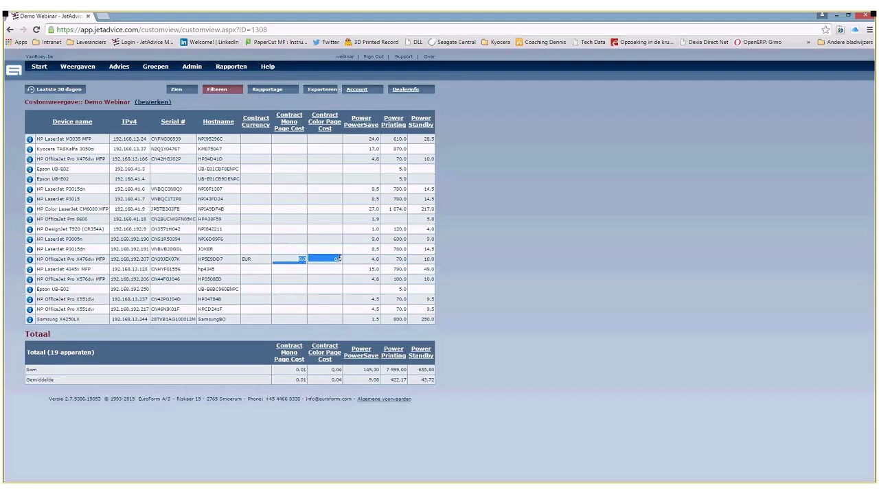
left_click(297, 229)
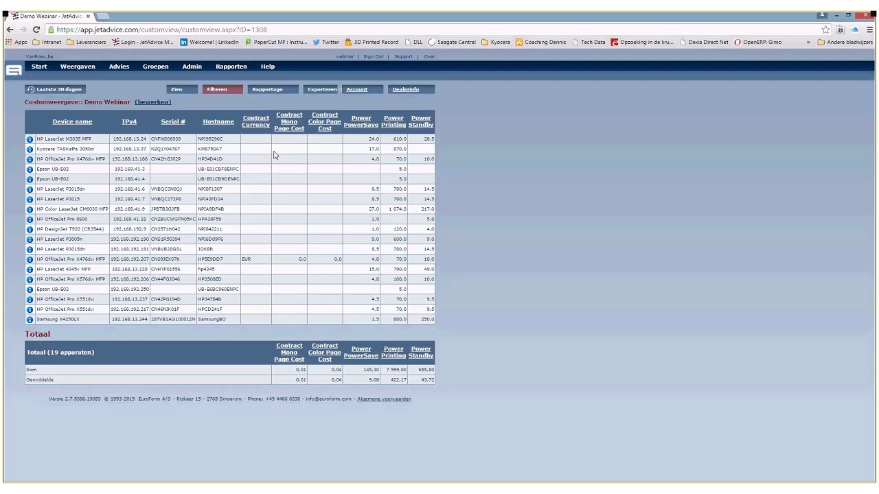
- Export the Demo Webinar view with file type XLS
left_click(328, 92)
left_click(345, 102)
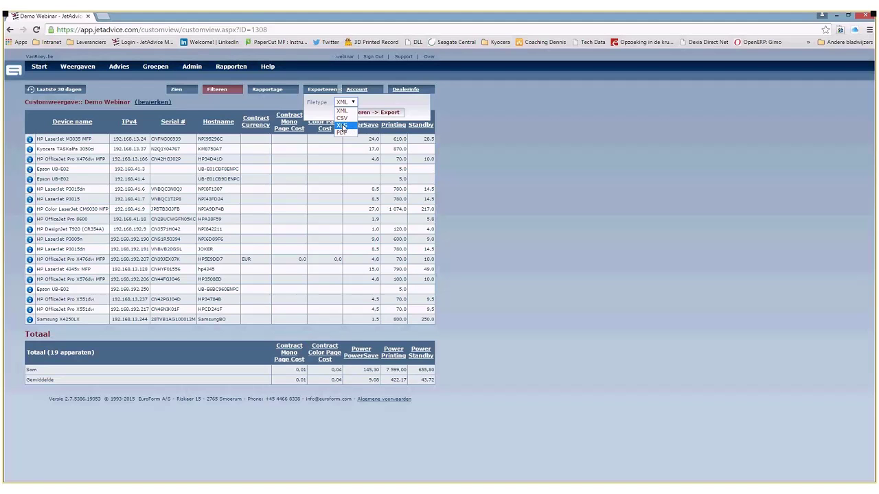
left_click(342, 125)
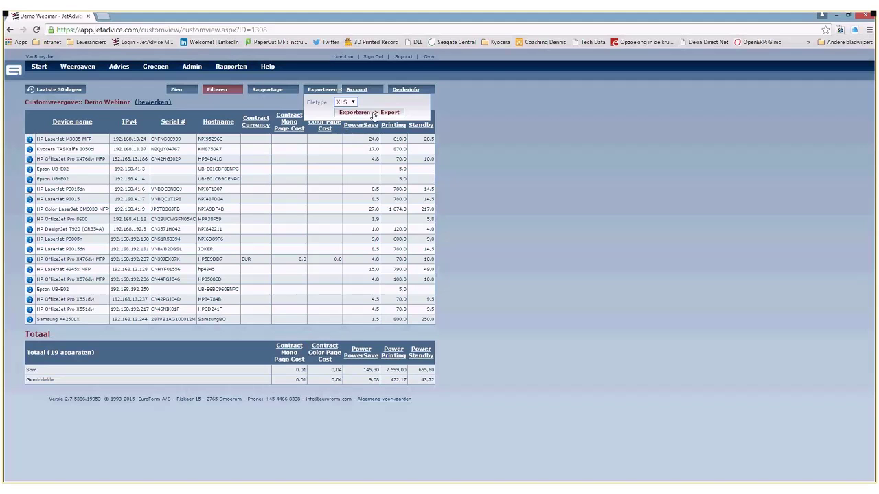
left_click(374, 113)
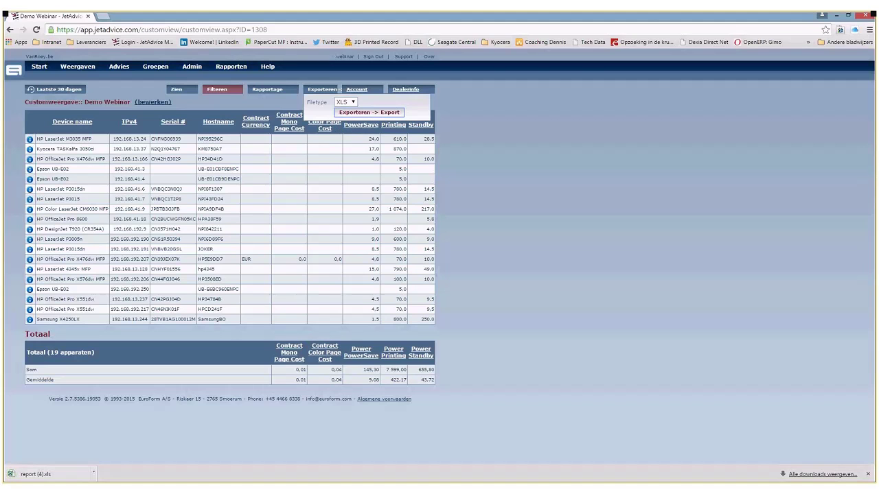
- Open the downloaded report (4).xls from the download bar
mouse_move(39, 66)
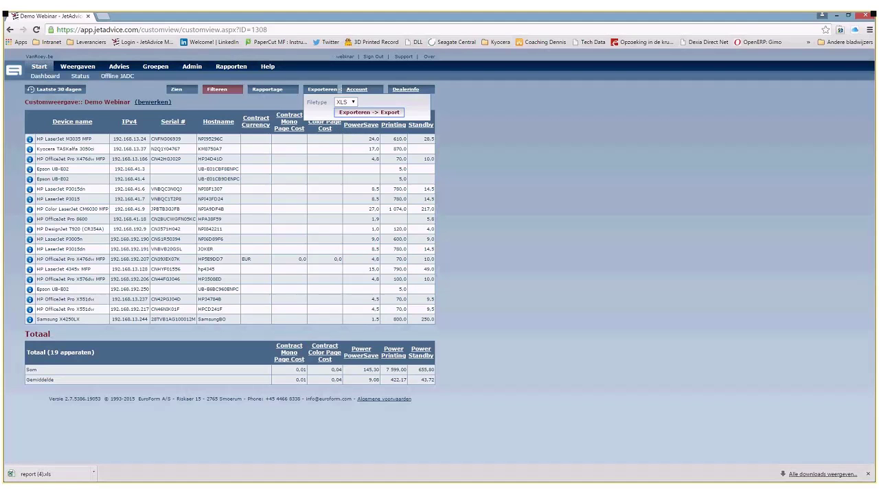
mouse_move(77, 66)
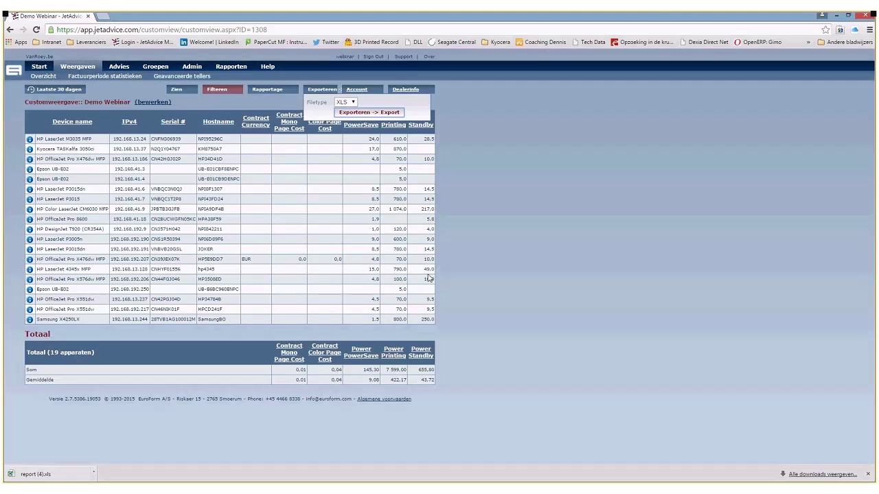
left_click(52, 474)
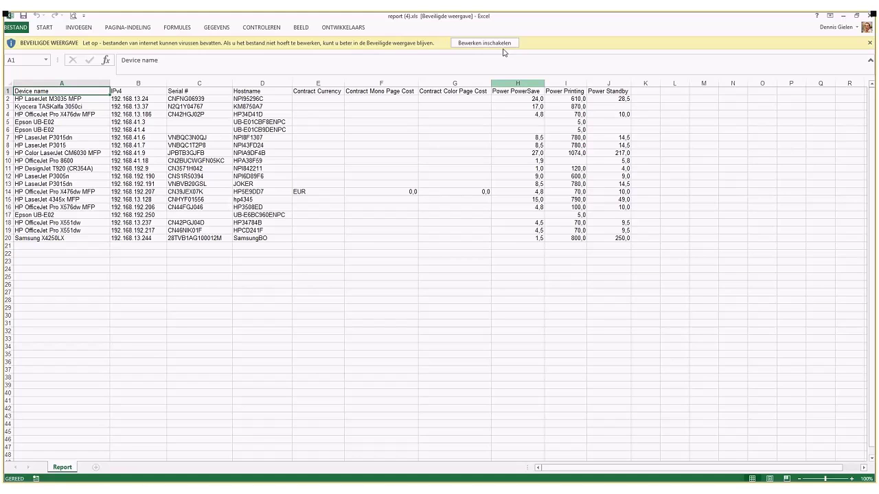
- Enable editing, check F14 (0,007) and G14 (0,035), then close Excel via the save prompt
left_click(500, 43)
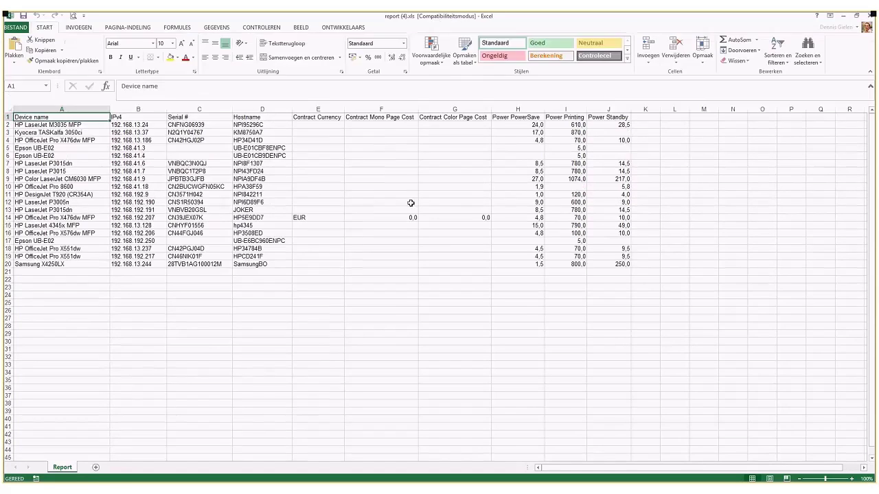
left_click(412, 217)
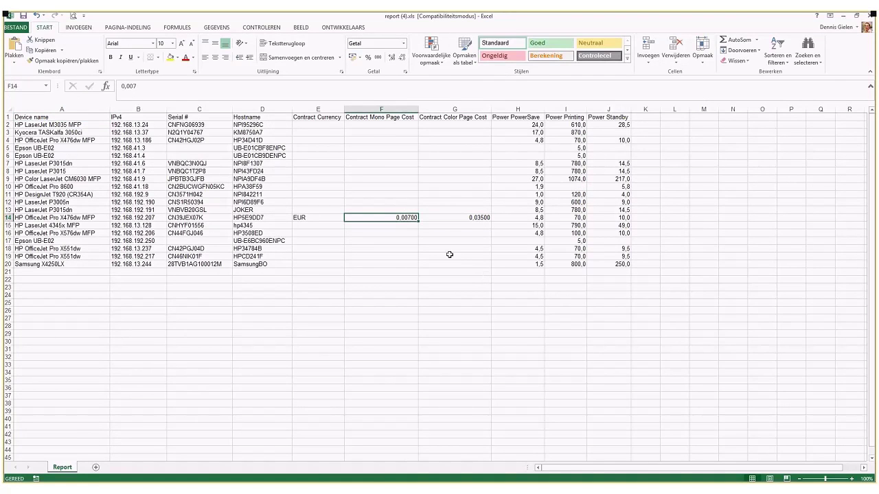
left_click(457, 218)
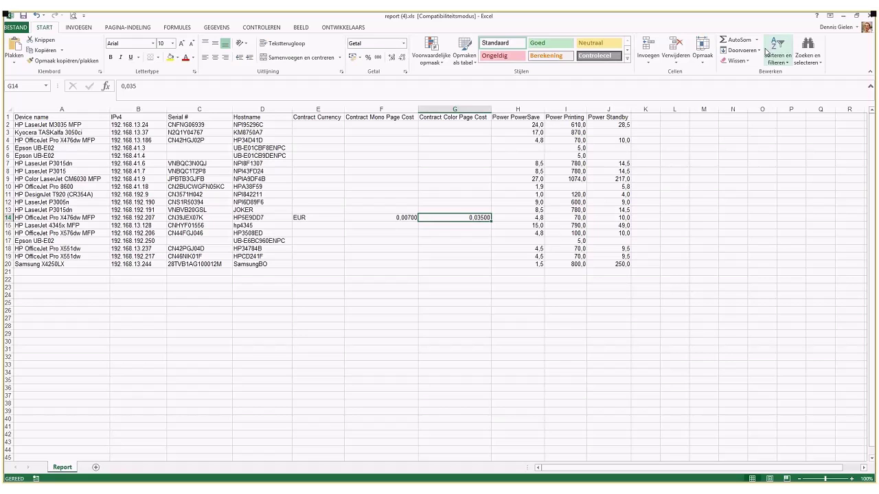
left_click(871, 15)
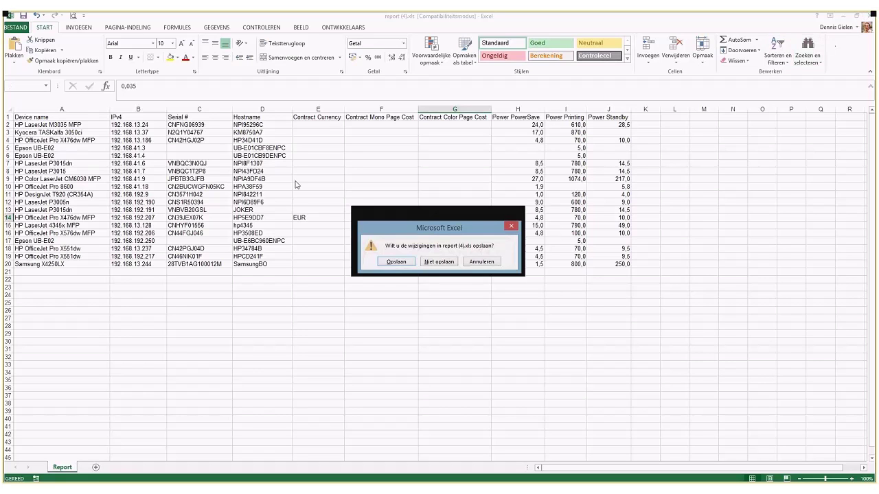
left_click(413, 264)
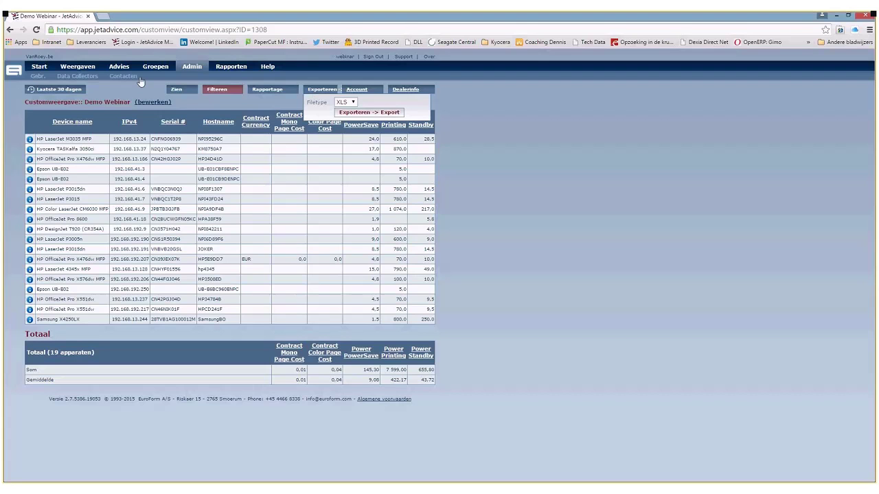
- From Weergaven > Overzicht open Maandelijkse teller rapportage and its Rapportage e-mail schedule form
left_click(77, 66)
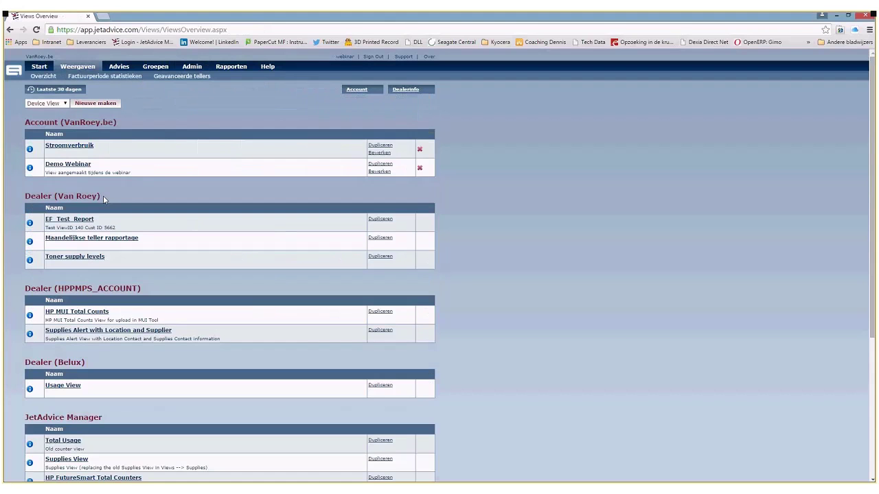
left_click(108, 240)
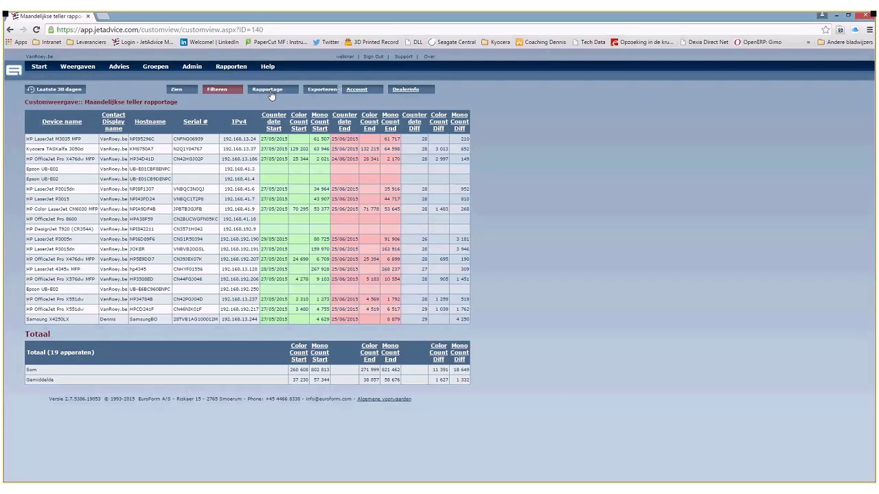
left_click(270, 92)
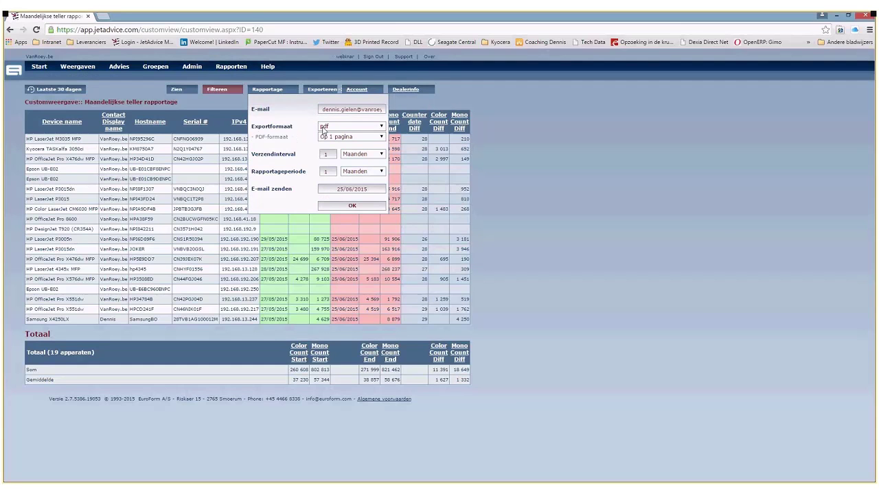
- Schedule the counter report as excel, every 1 Maanden for a 1 Maanden period, and confirm
left_click(326, 127)
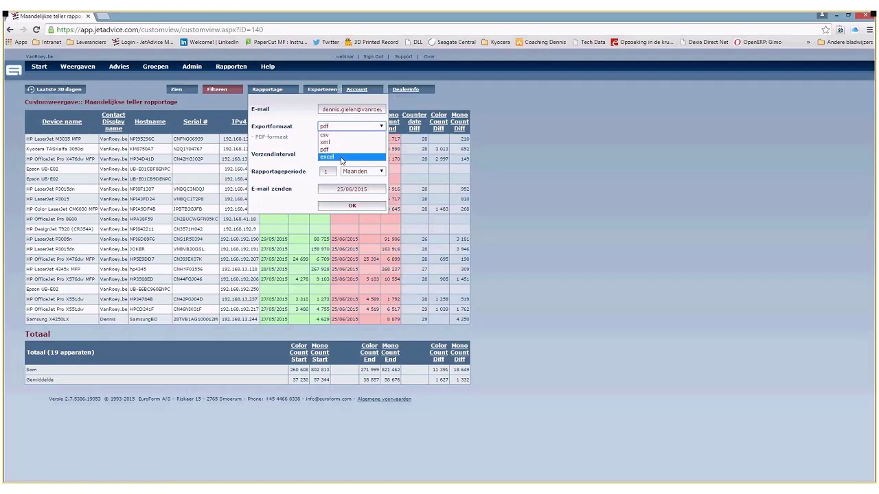
left_click(342, 158)
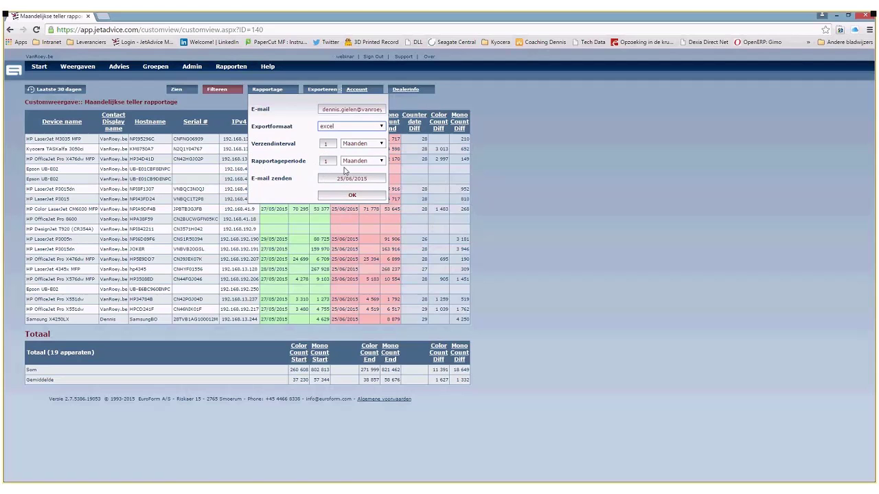
left_click(328, 198)
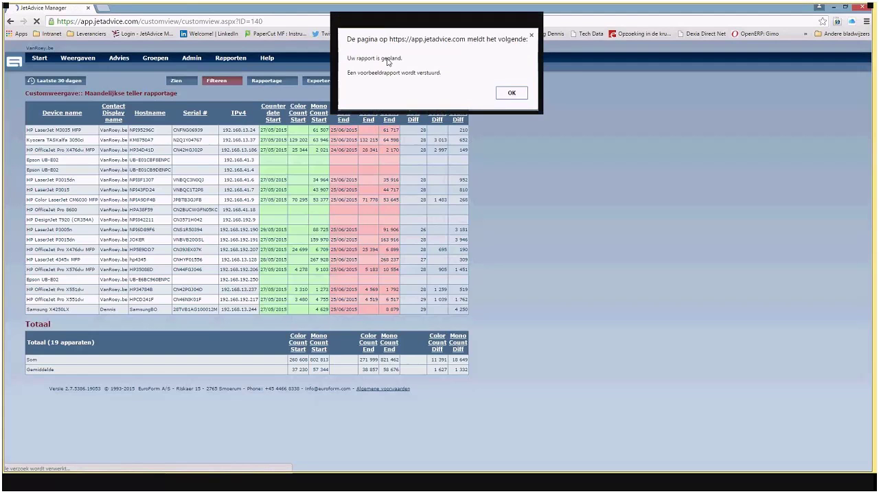
left_click(511, 92)
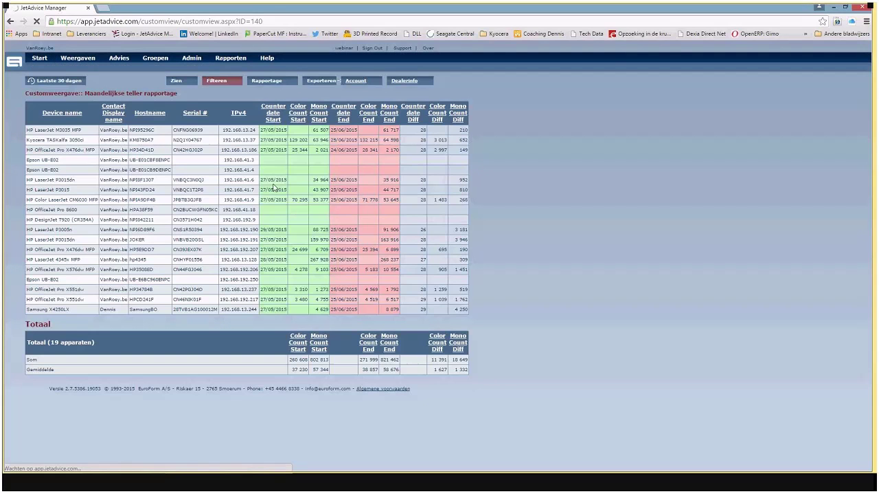
- Open the Geavanceerde tellers view, leaving the brand filter on HP
left_click(144, 67)
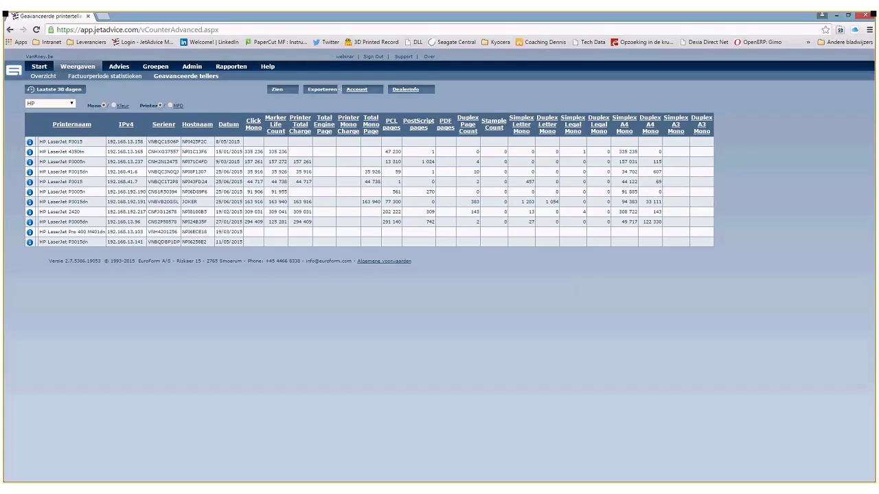
left_click(51, 103)
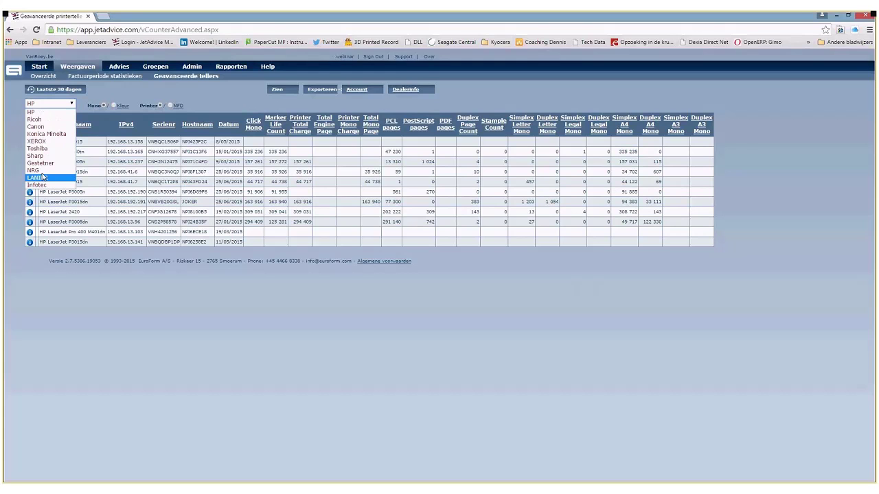
key("Escape")
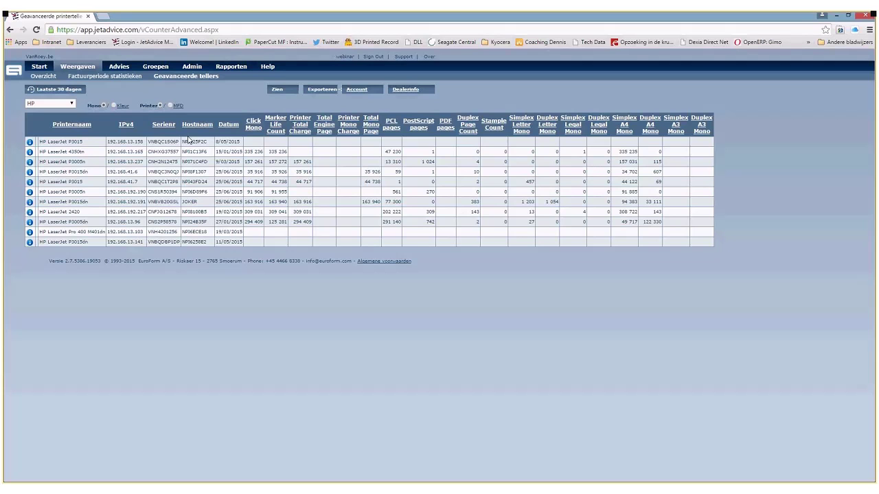
- Switch to Kleur and MFD counters and scroll across the 7 HP colour MFDs' columns
left_click(114, 105)
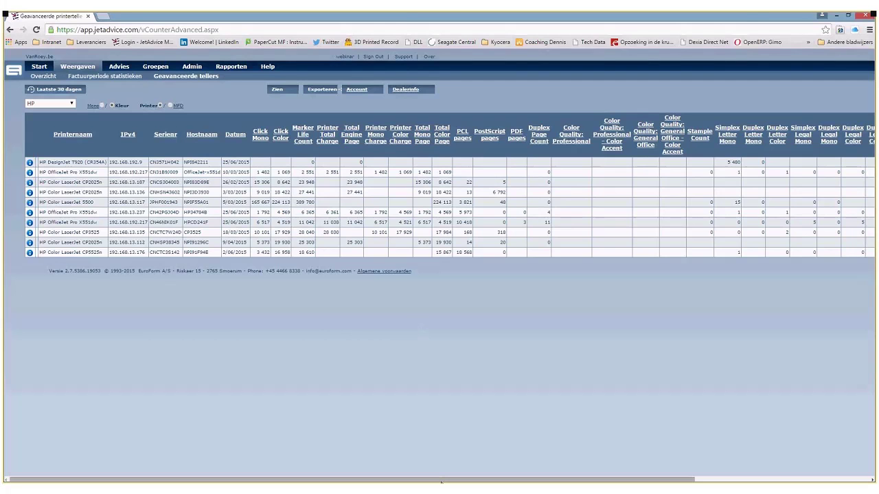
left_click_drag(441, 483, 377, 466)
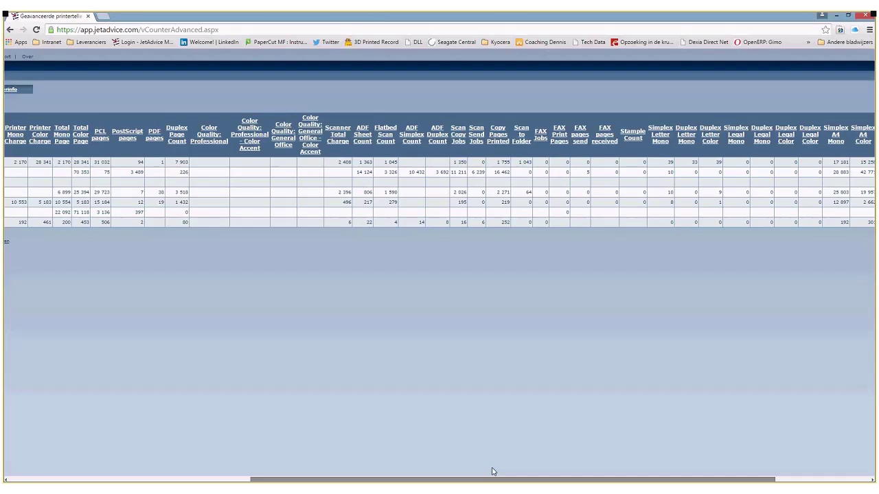
scroll(492, 472, "right", 3)
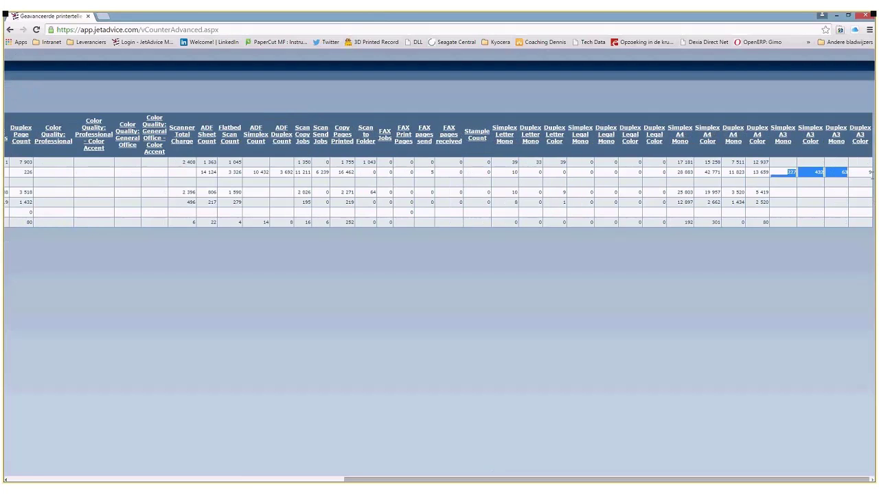
left_click_drag(782, 173, 788, 176)
left_click(672, 250)
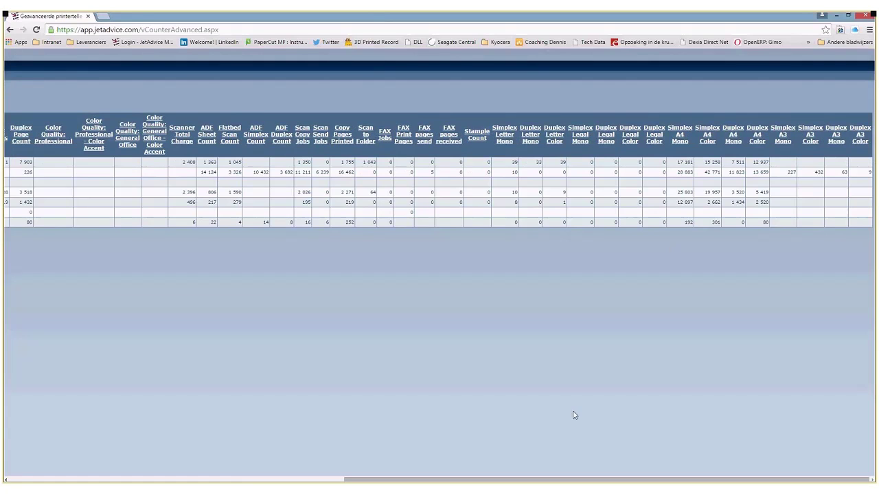
left_click_drag(535, 482, 163, 482)
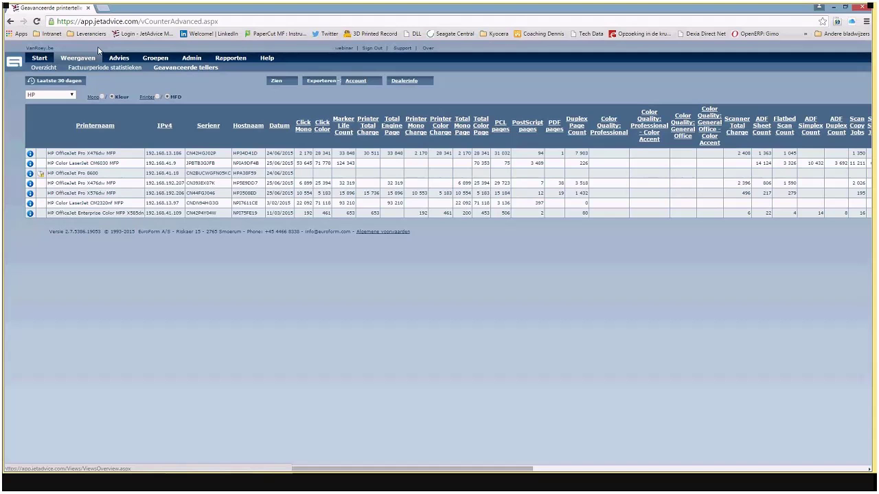
mouse_move(122, 61)
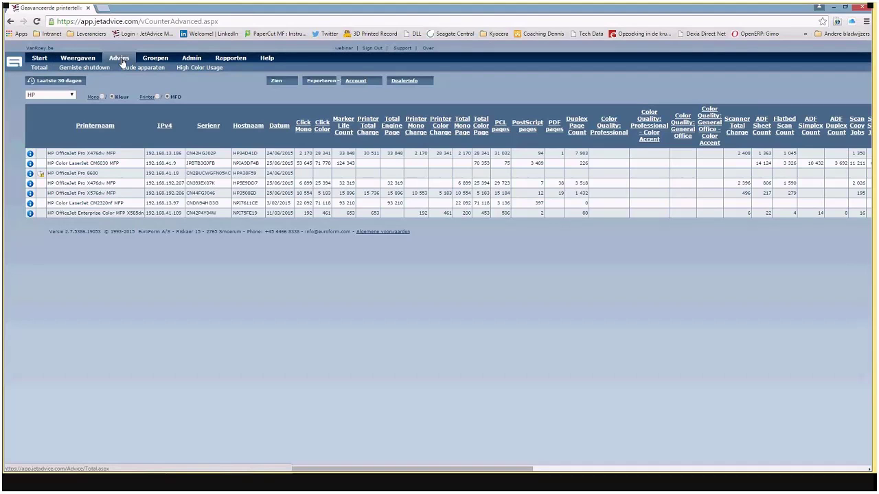
- Open the Gemiste shutdown advice and highlight its switch-off introduction and score zone explanation
left_click(122, 61)
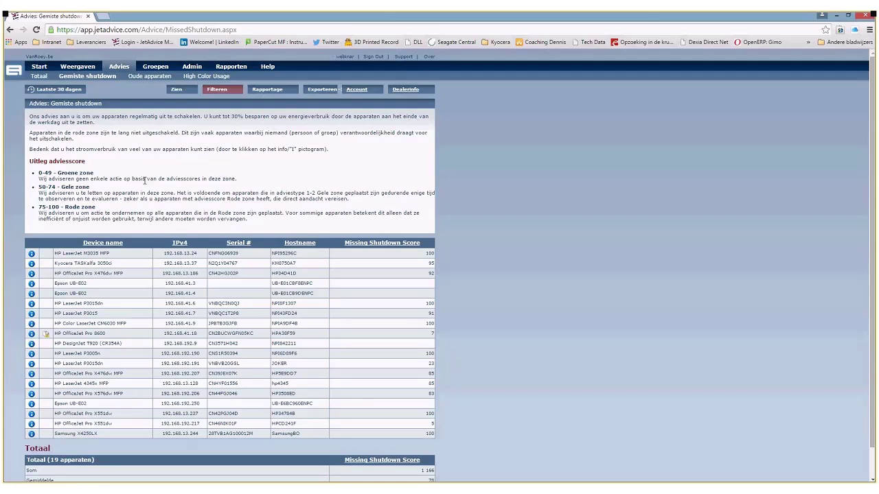
left_click_drag(30, 116, 346, 151)
left_click(152, 168)
left_click_drag(41, 161, 215, 218)
left_click(215, 218)
- Highlight the HP LaserJet P3015dn and HP OfficeJet Pro X551dw device names
left_click_drag(70, 363, 434, 365)
left_click(435, 371)
left_click_drag(71, 424, 426, 423)
left_click(427, 422)
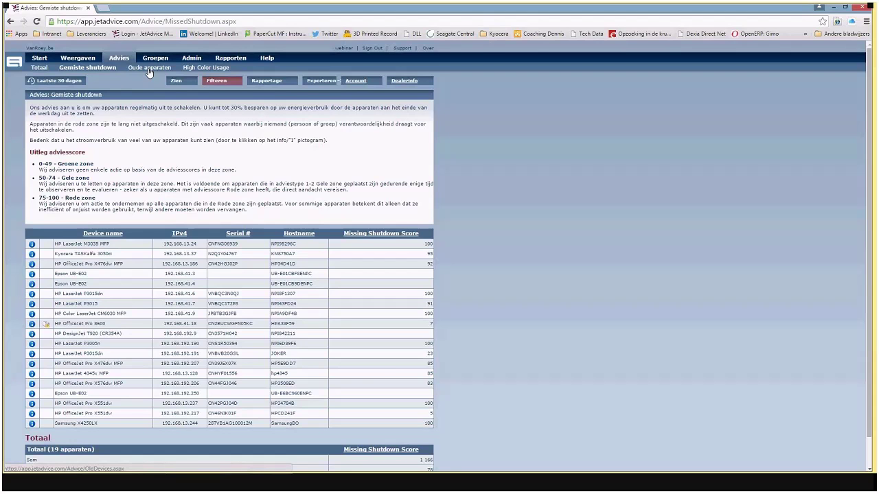
- Open the Oude apparaten advice and highlight the CM6030's old colour score of 83
left_click(148, 68)
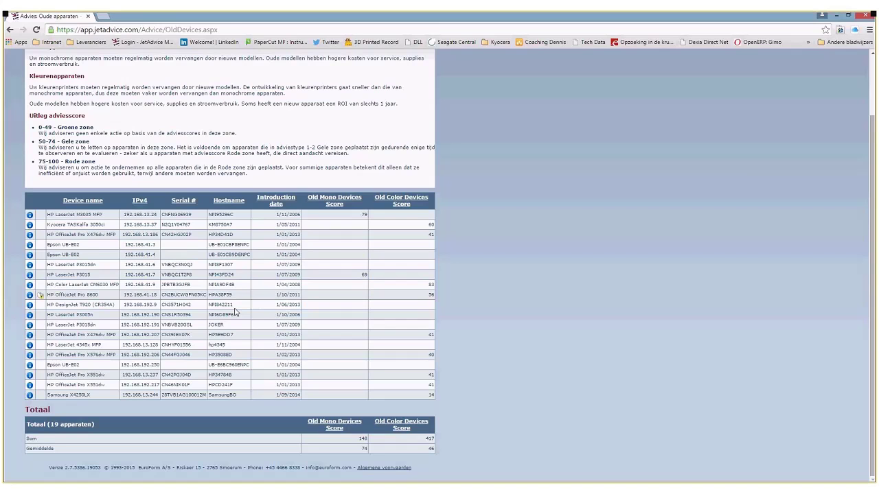
double_click(431, 285)
scroll(262, 314, "up", 1)
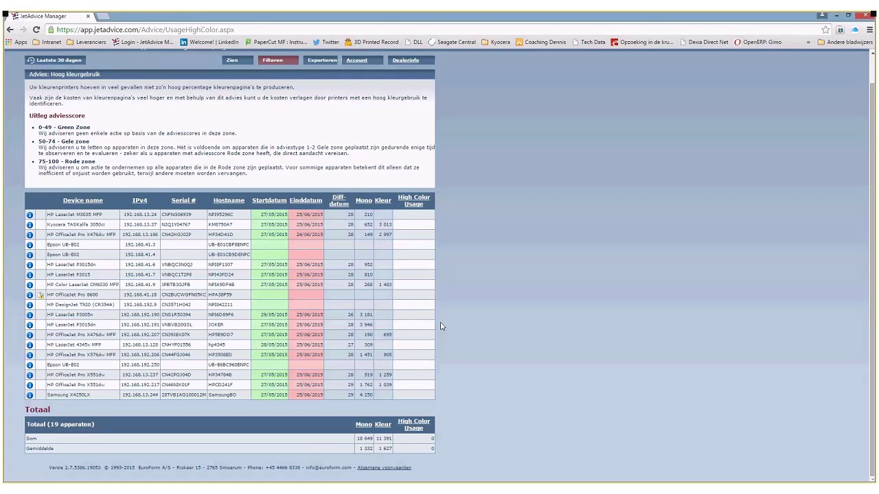
scroll(330, 307, "up", 1)
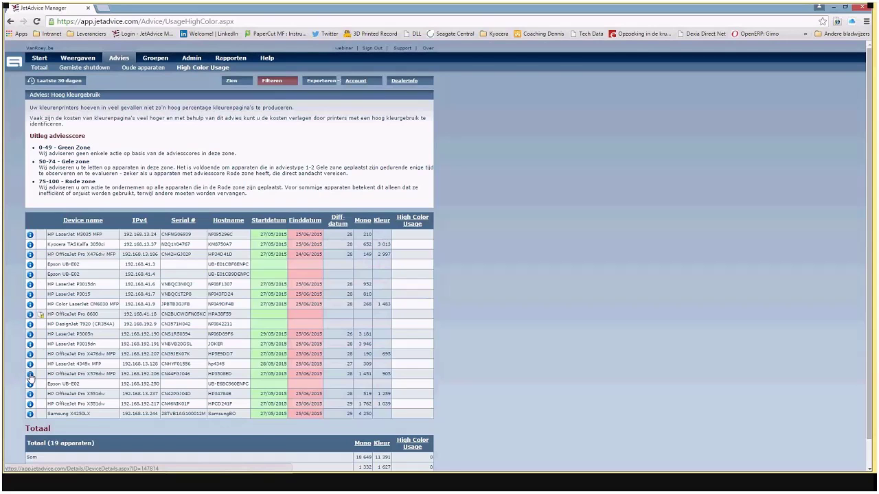
left_click(30, 376)
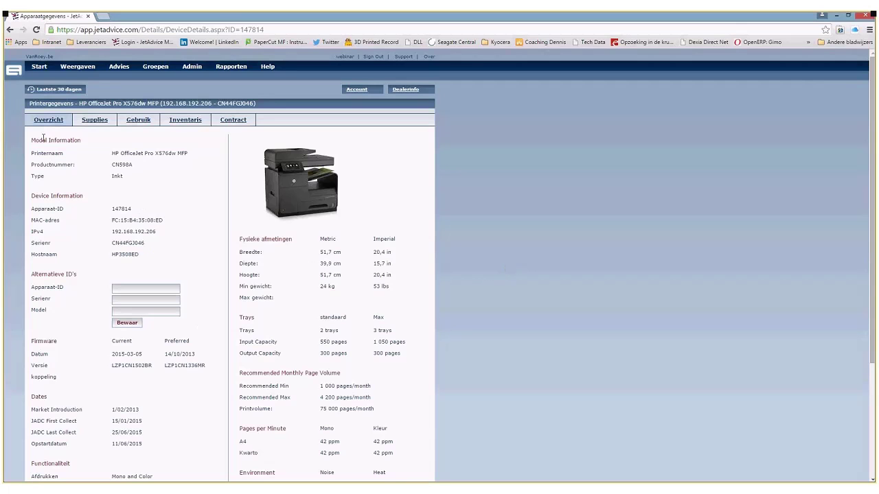
scroll(253, 297, "down", 1)
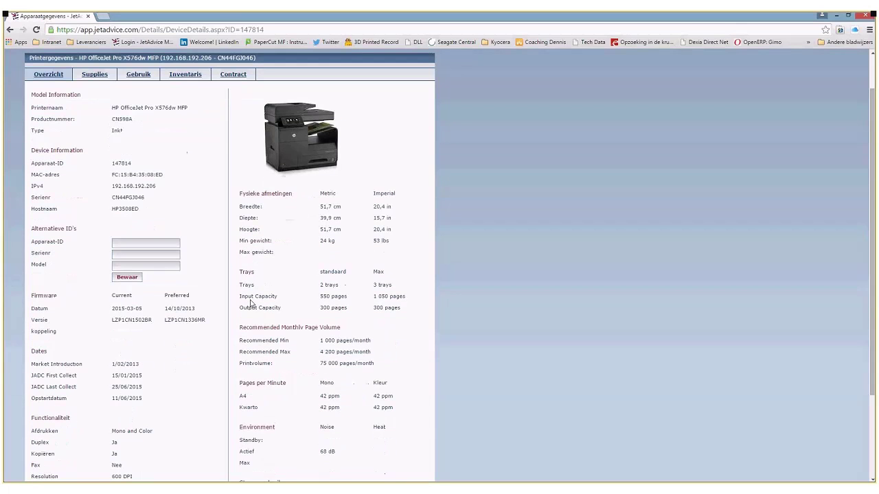
scroll(251, 302, "down", 1)
scroll(251, 315, "down", 1)
scroll(250, 315, "up", 1)
scroll(261, 343, "up", 1)
triple_click(321, 352)
left_click(247, 352)
scroll(245, 351, "up", 2)
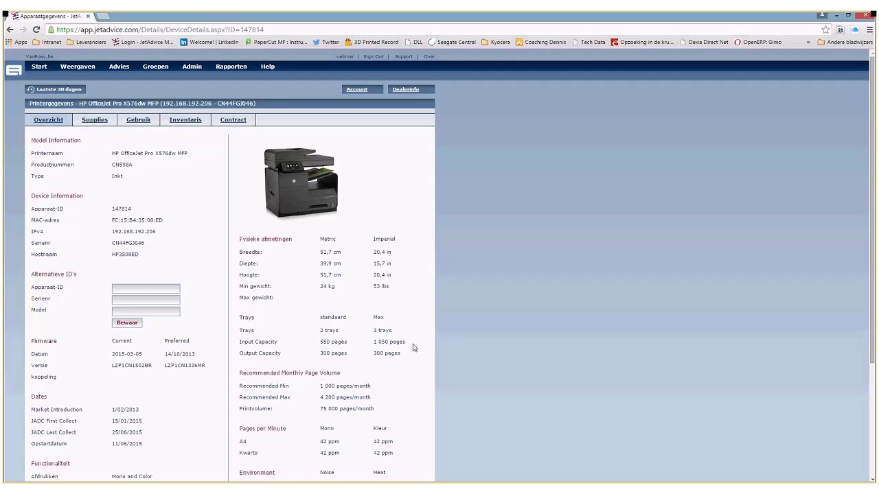
scroll(198, 345, "down", 1)
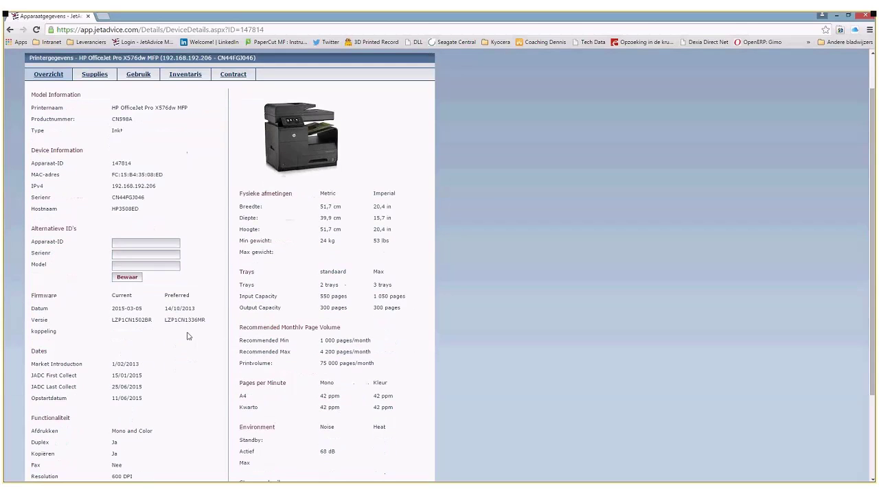
scroll(186, 336, "down", 1)
scroll(185, 337, "down", 1)
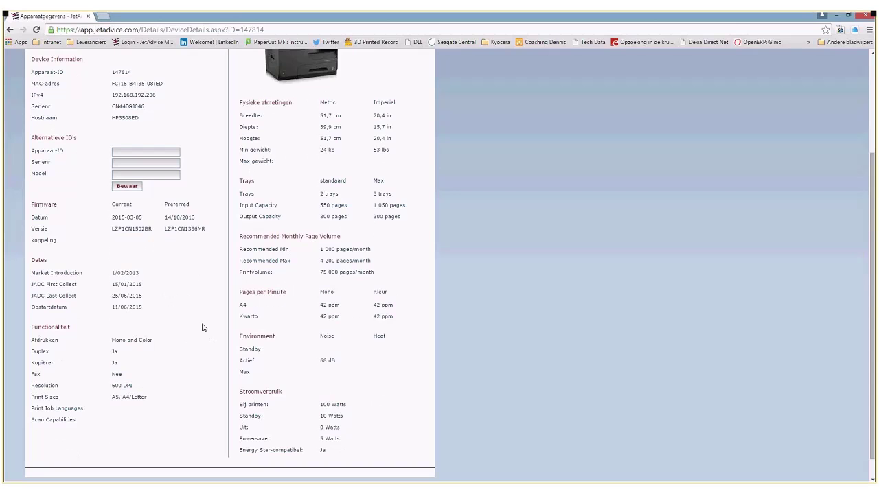
scroll(227, 322, "up", 3)
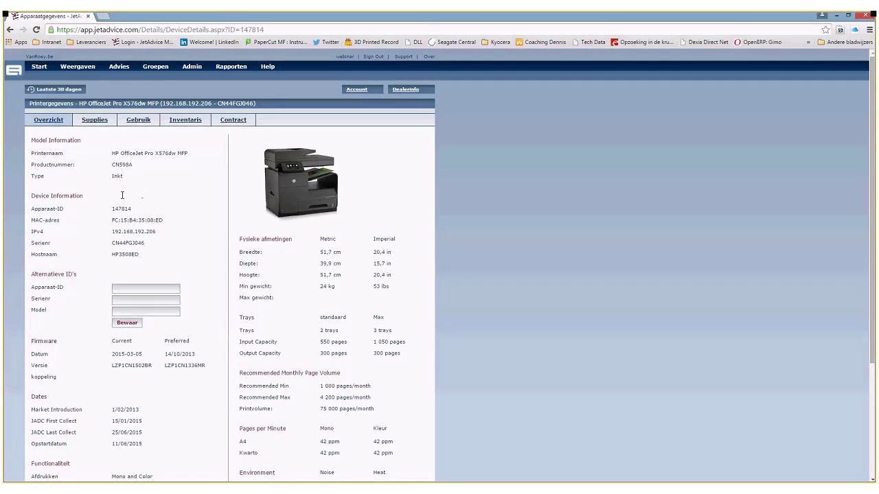
left_click_drag(73, 168, 76, 190)
left_click(97, 144)
- Show the X576dw's supplies, scroll to Supply History, and open the black ink cartridge's details
left_click(94, 120)
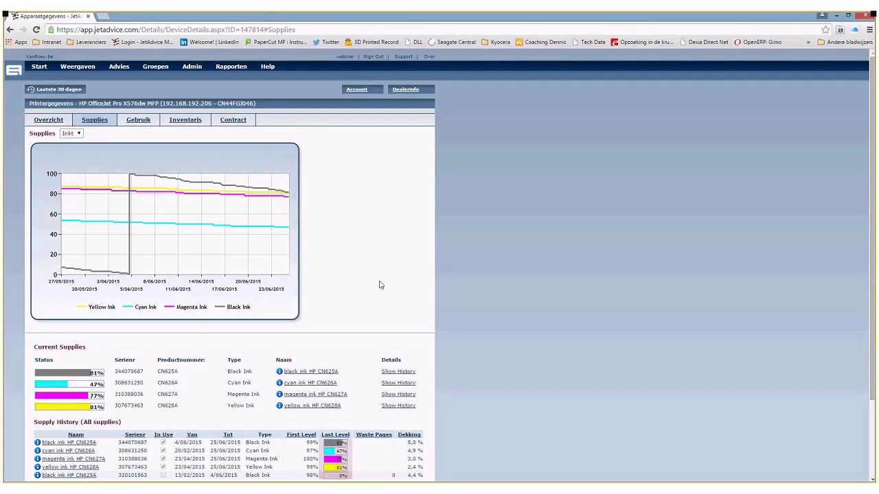
scroll(381, 285, "down", 3)
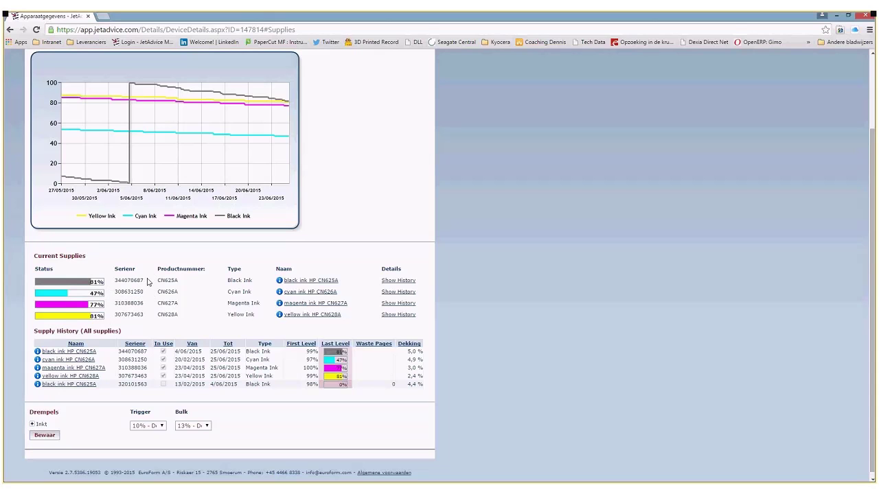
left_click_drag(31, 334, 118, 332)
left_click(98, 341)
left_click(134, 344)
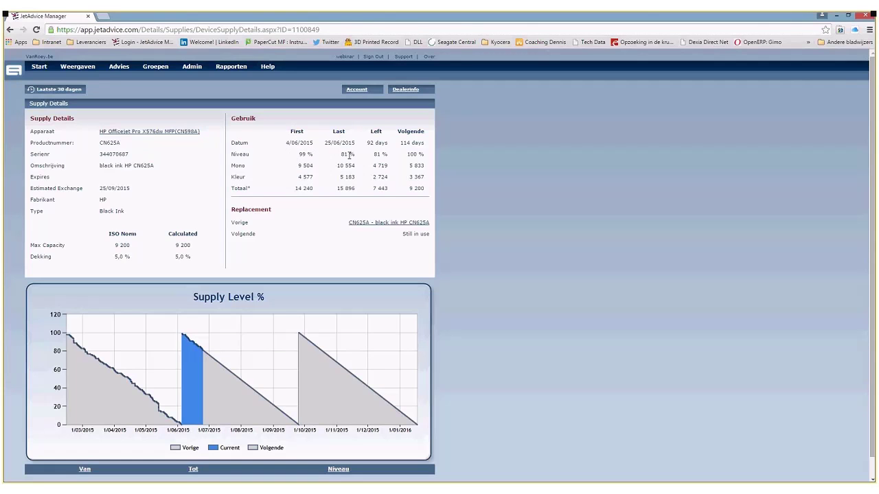
- Review the CN625A cartridge's usage figures and 114 days remaining, then go back to supplies
left_click_drag(406, 121, 405, 134)
left_click(405, 141)
double_click(405, 143)
left_click(397, 191)
scroll(375, 217, "down", 1)
scroll(290, 293, "up", 1)
left_click(10, 30)
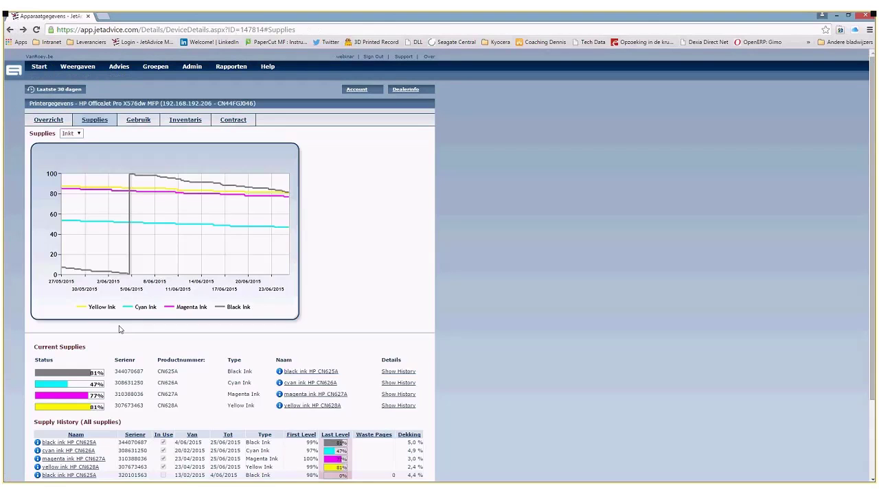
- Review the old black cartridge's 5,0 % ISO coverage and 10 491 capacity, then open Gebruik usage statistics
scroll(119, 329, "down", 1)
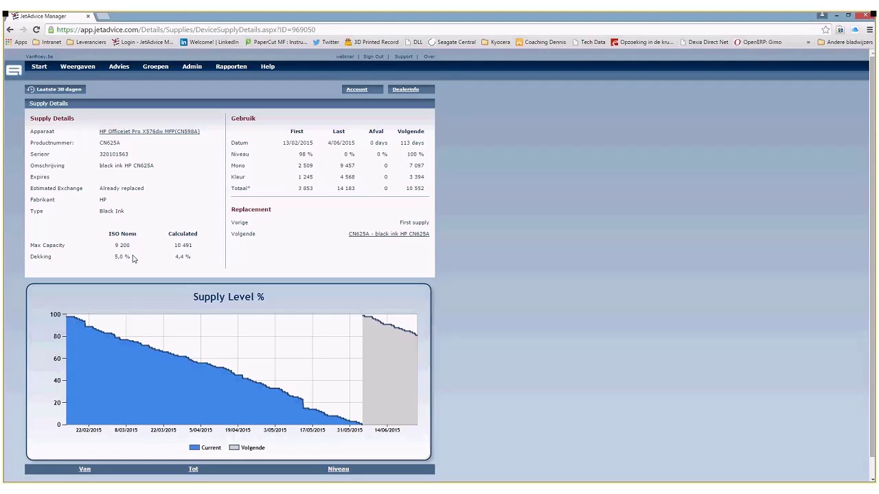
triple_click(120, 264)
left_click(121, 264)
left_click_drag(171, 245, 202, 245)
left_click(346, 127)
scroll(232, 273, "down", 1)
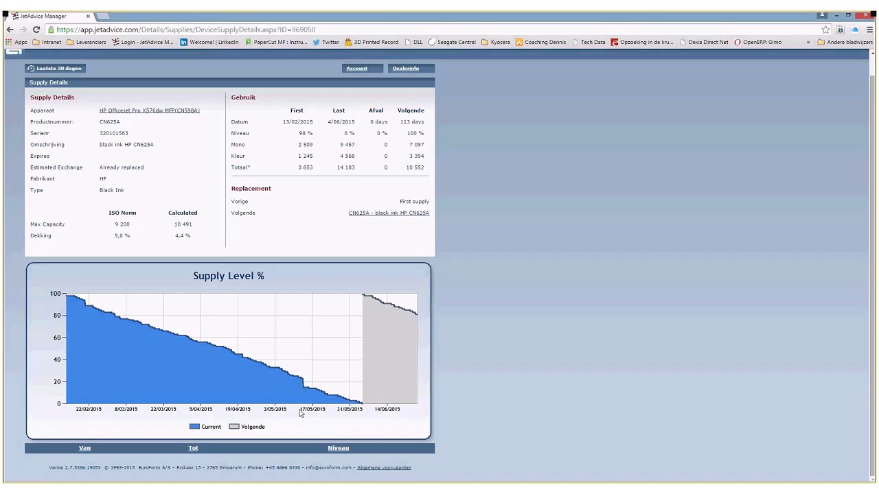
scroll(252, 350, "up", 1)
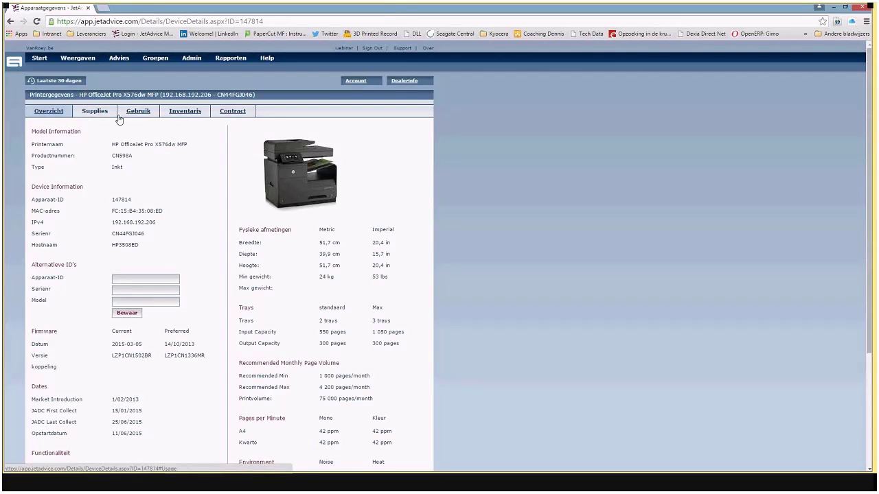
left_click(130, 115)
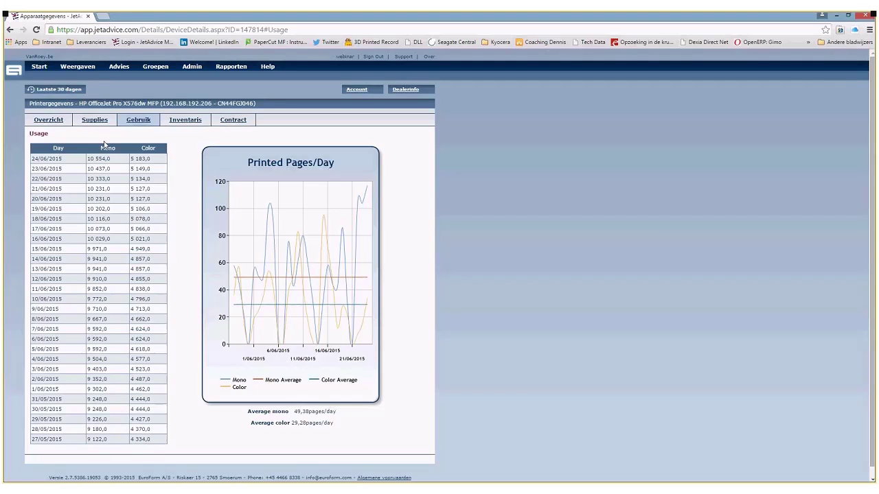
- Review the Printed Pages/Day chart's 49,38 mono and 29,28 colour averages, then the Inventaris user-information fields
left_click_drag(250, 414, 335, 426)
left_click(338, 427)
triple_click(341, 427)
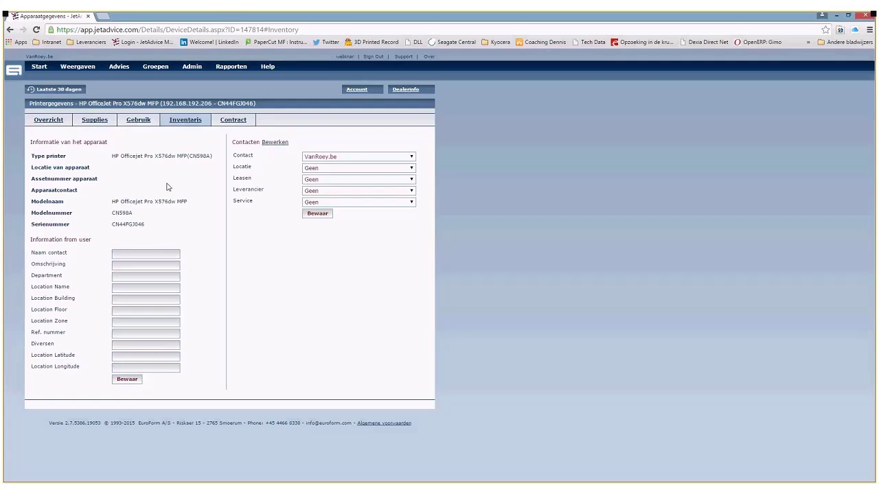
left_click_drag(48, 239, 102, 241)
left_click(114, 214)
- Show the X576dw's Contract tab with empty contract fields, EUR currency and yearly interval
left_click(232, 119)
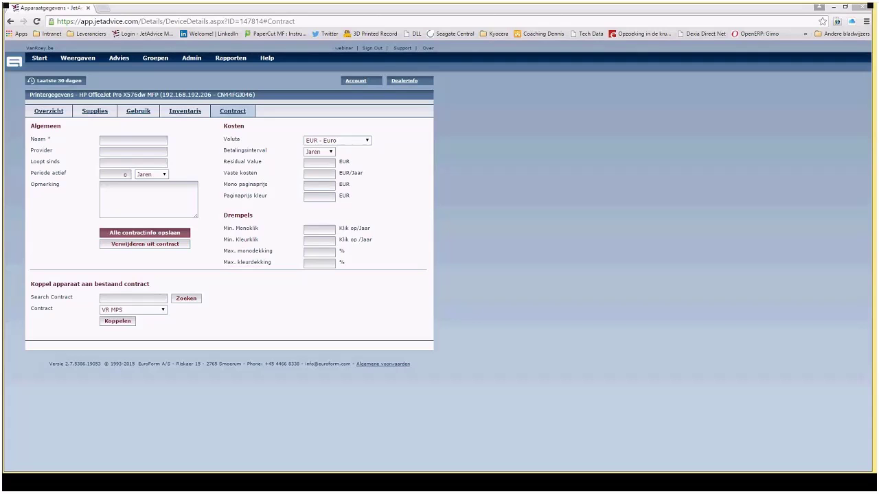
mouse_move(179, 65)
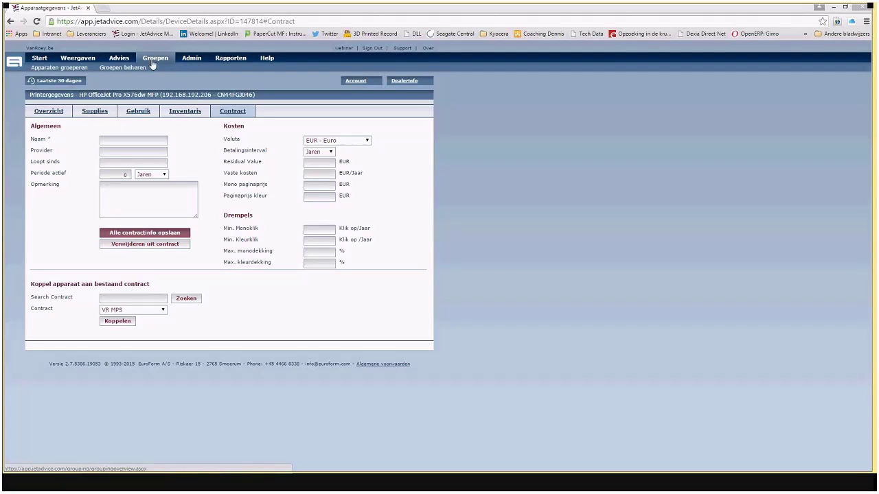
- Add a group named Marketing with Geen / Root as parent in Groepen beheren
left_click(151, 58)
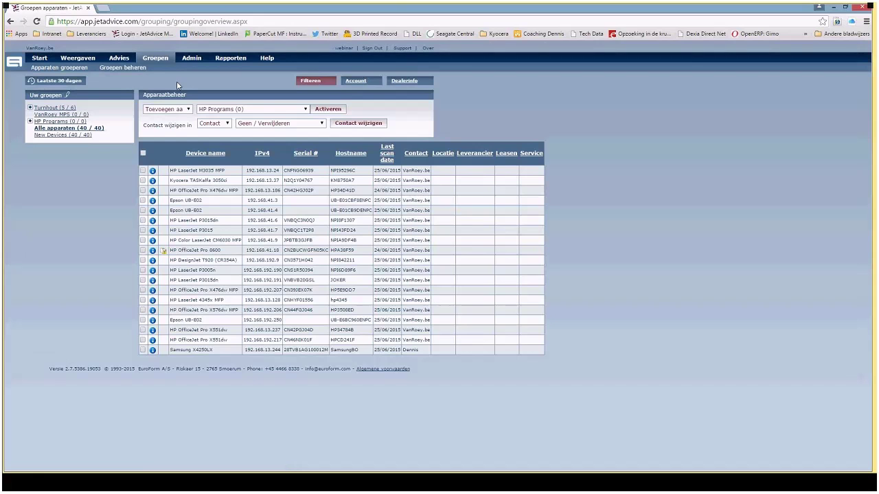
left_click(142, 70)
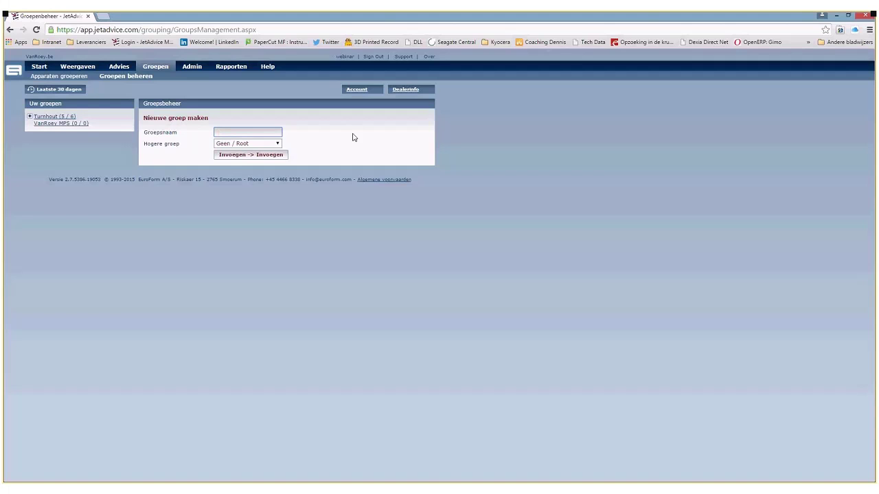
type("Marketing")
left_click(272, 155)
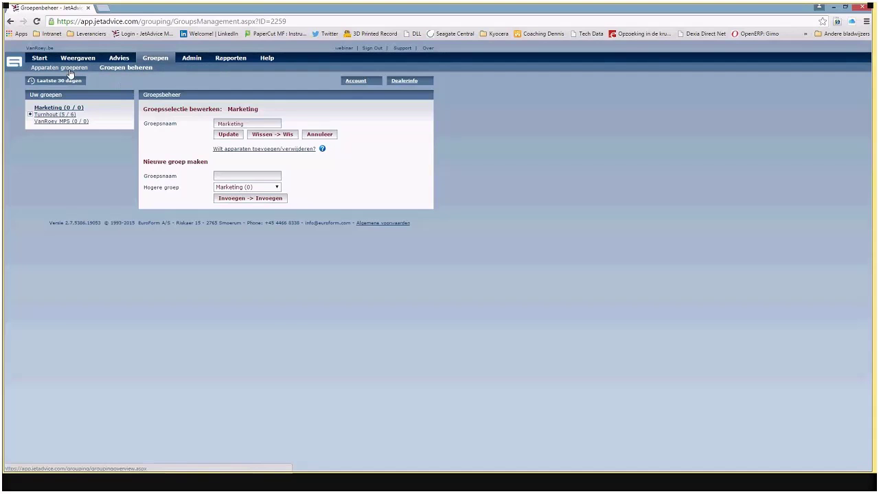
left_click(71, 72)
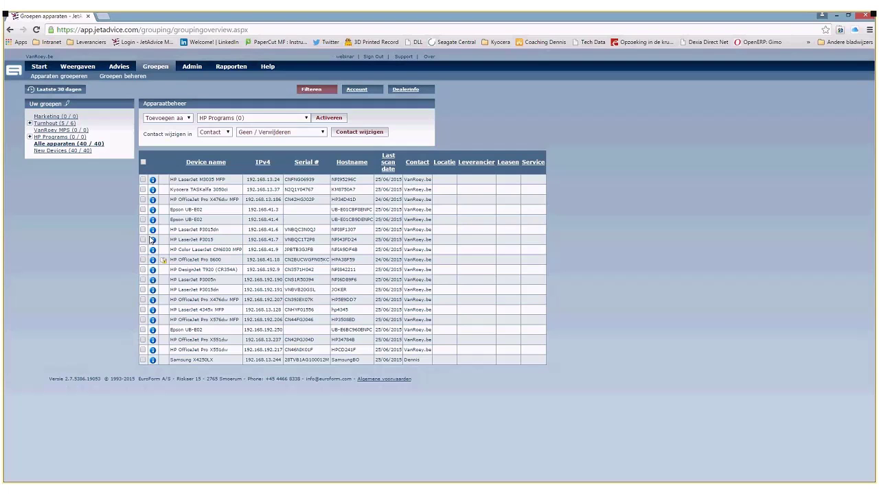
- Remove the HP LaserJet P3015 from the Turnhout group
left_click(143, 239)
left_click(248, 133)
left_click(243, 118)
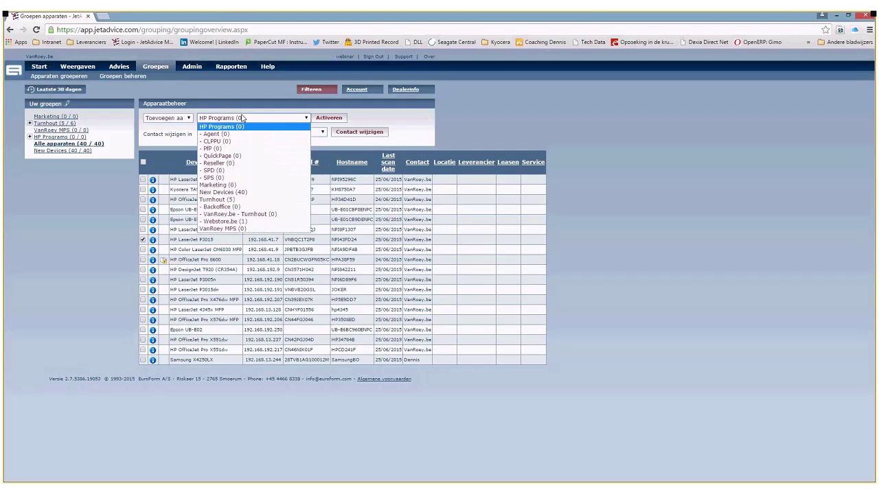
left_click(242, 118)
left_click(242, 118)
left_click(216, 193)
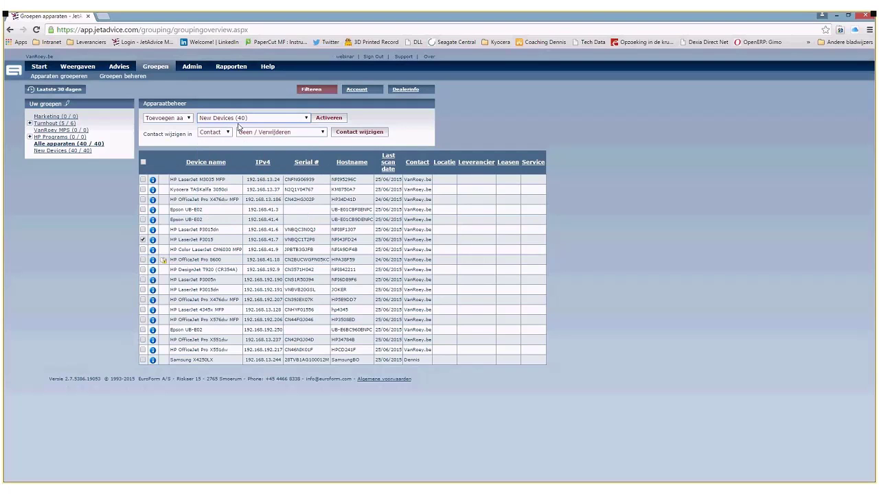
left_click(168, 118)
left_click(164, 136)
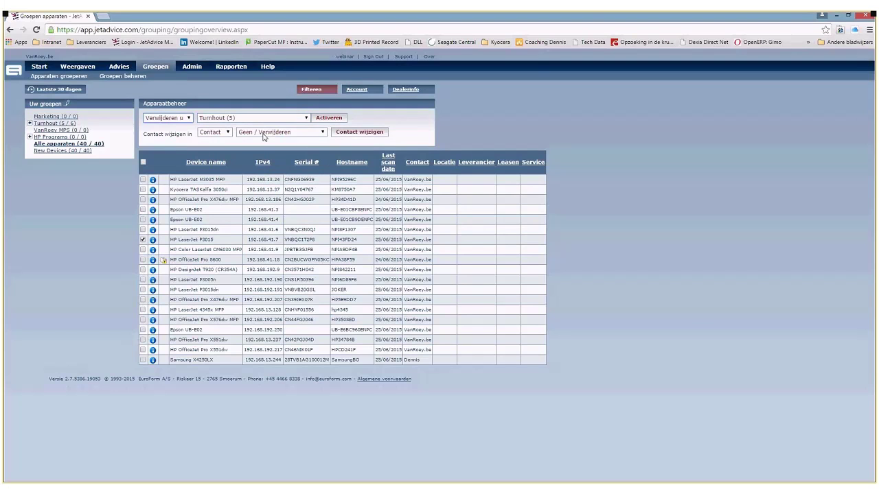
left_click(330, 118)
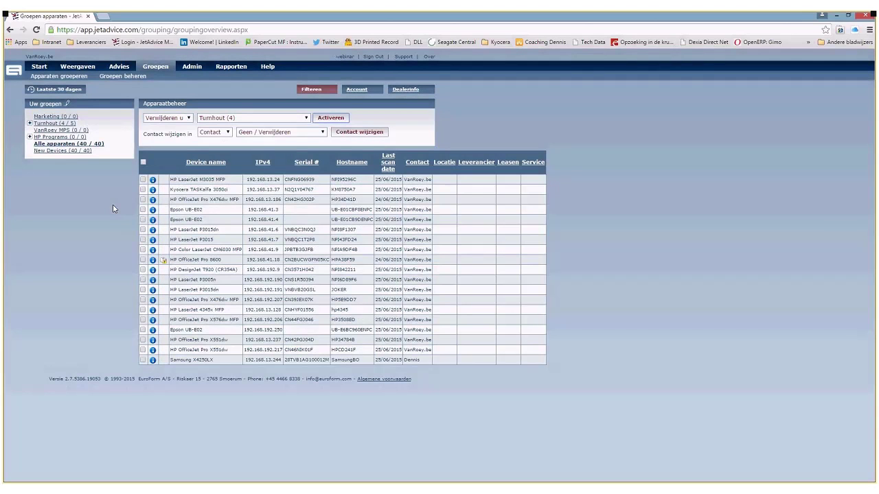
- Add the HP LaserJet P3015 to the Marketing group
left_click(143, 240)
left_click(226, 118)
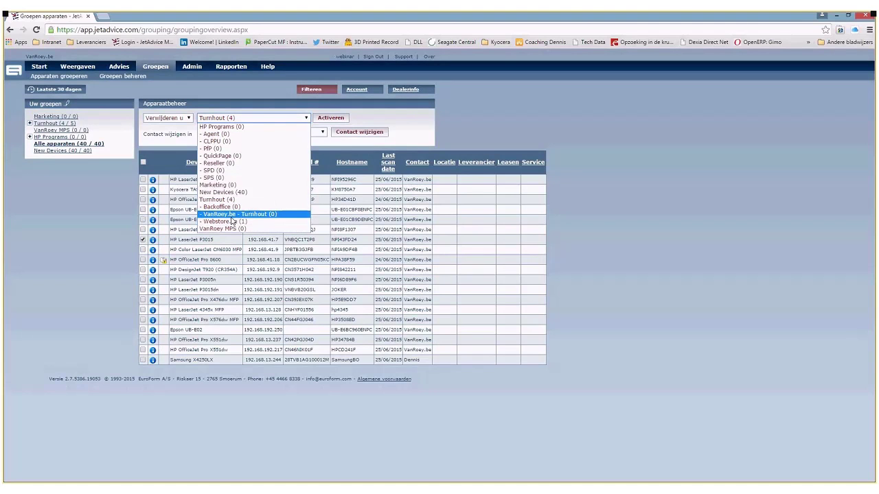
left_click(218, 185)
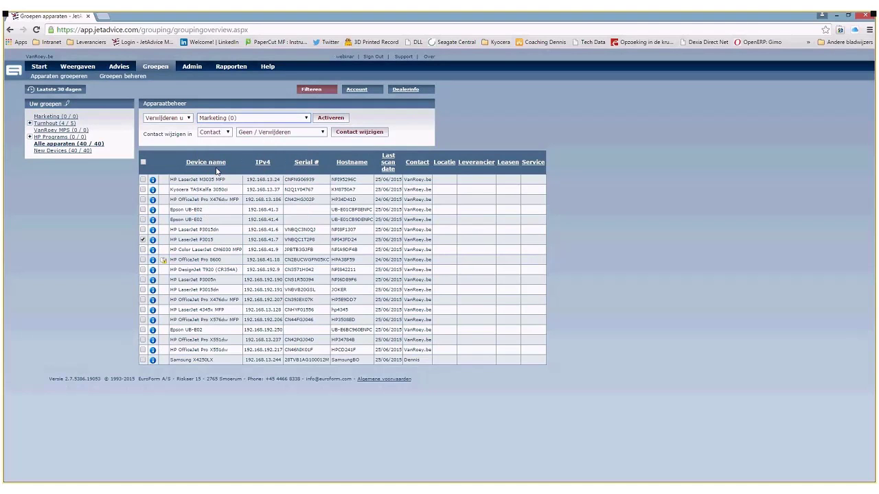
left_click(336, 120)
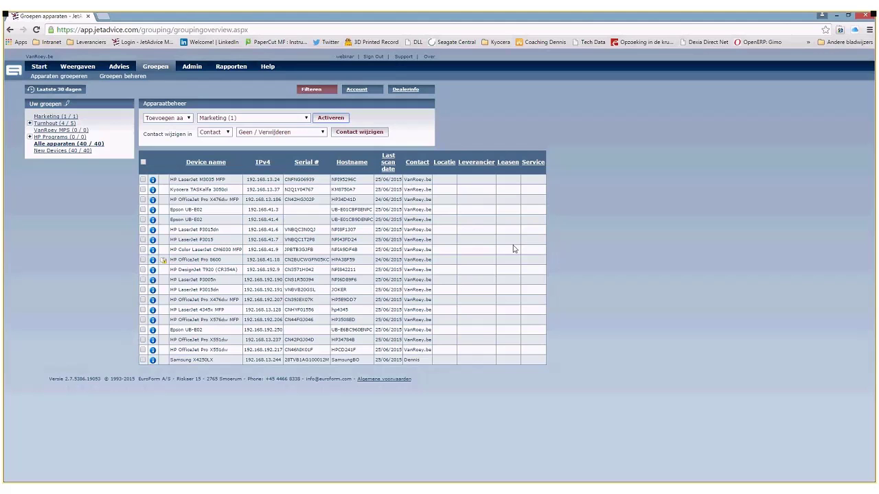
- Expand Turnhout to list Backoffice, VanRoey.be - Turnhout and Webstore.be, and review the Samsung X4250LX row
left_click(65, 123)
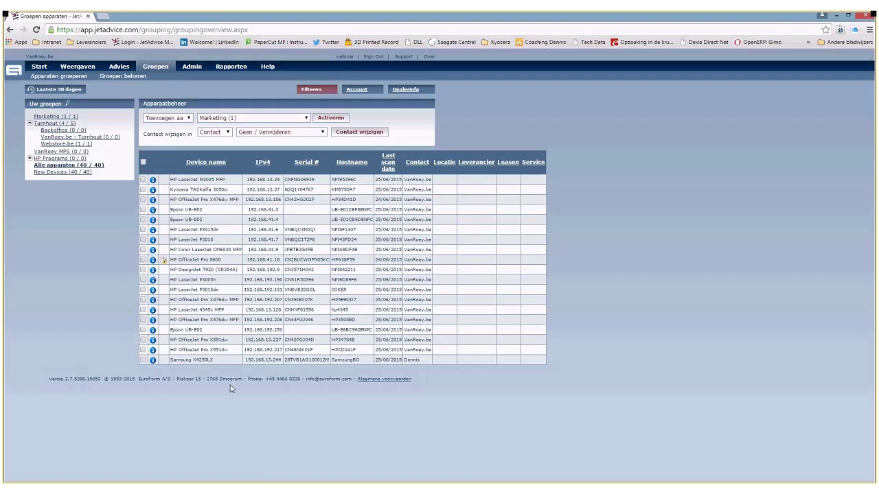
left_click_drag(170, 360, 422, 359)
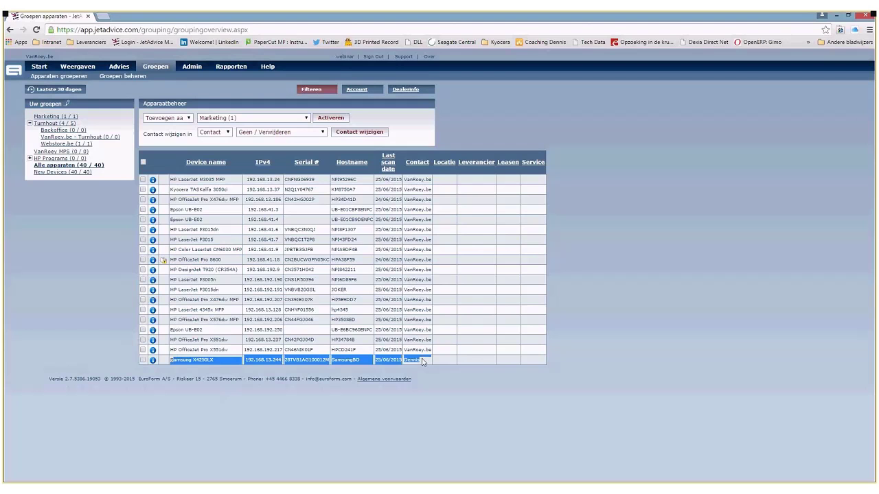
triple_click(310, 373)
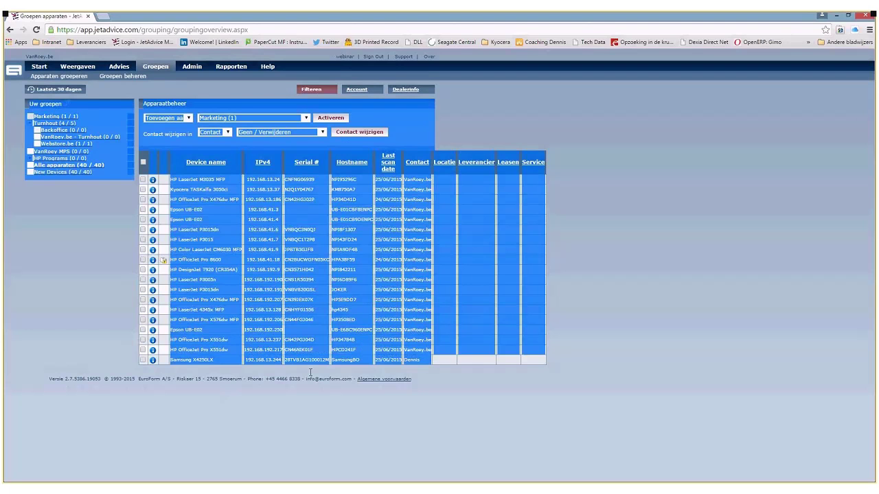
left_click_drag(310, 373, 217, 379)
left_click(337, 333)
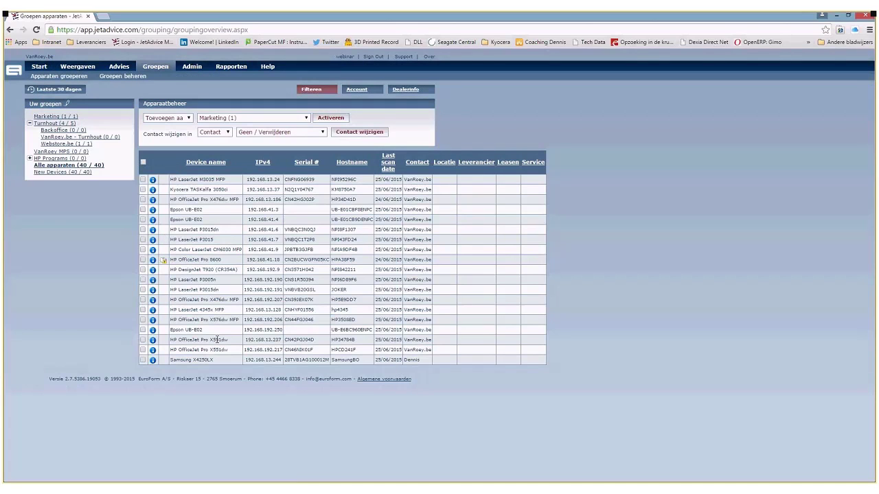
left_click(143, 310)
- Review the online data collector and its creation date, then show the account's three contact persons
mouse_move(190, 71)
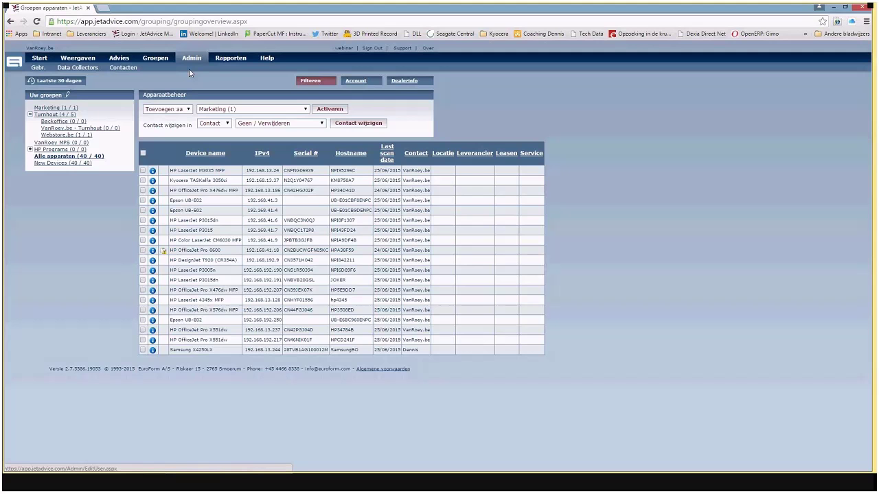
left_click(189, 69)
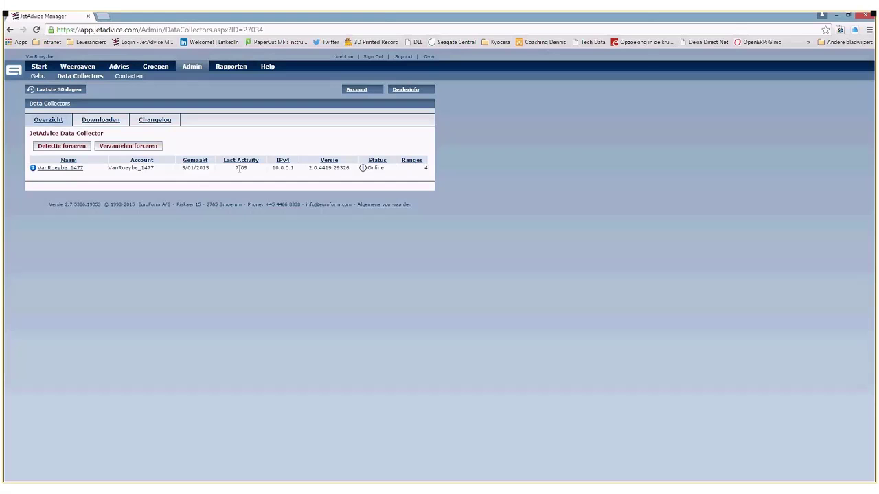
triple_click(240, 168)
left_click(240, 170)
triple_click(194, 169)
left_click(195, 170)
left_click(128, 78)
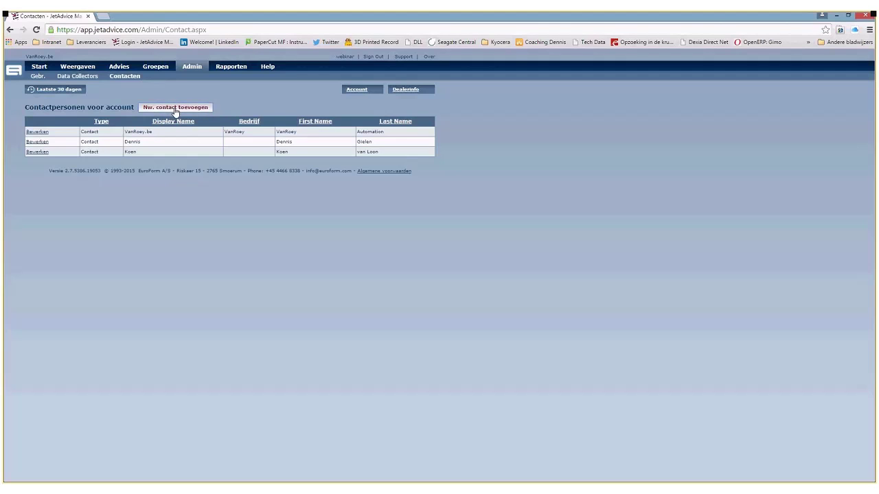
- Start a new contact via Nw. contact toevoegen with Contact chosen as its type
left_click(175, 108)
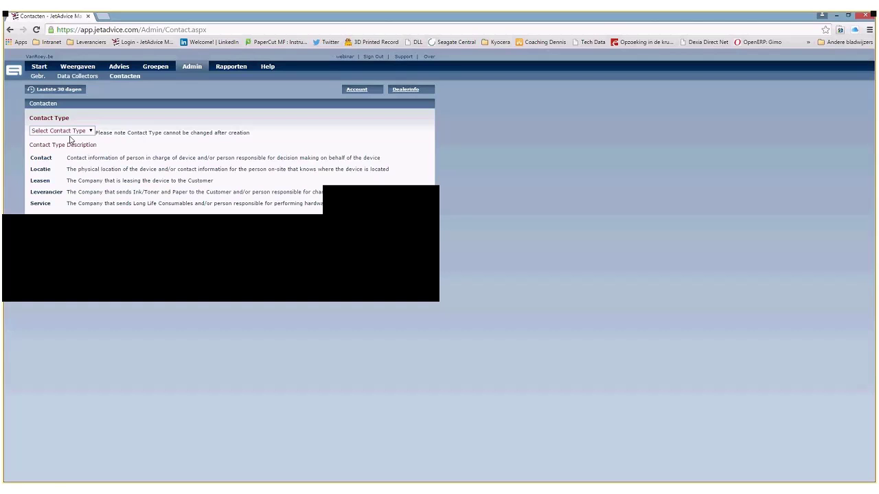
left_click(69, 132)
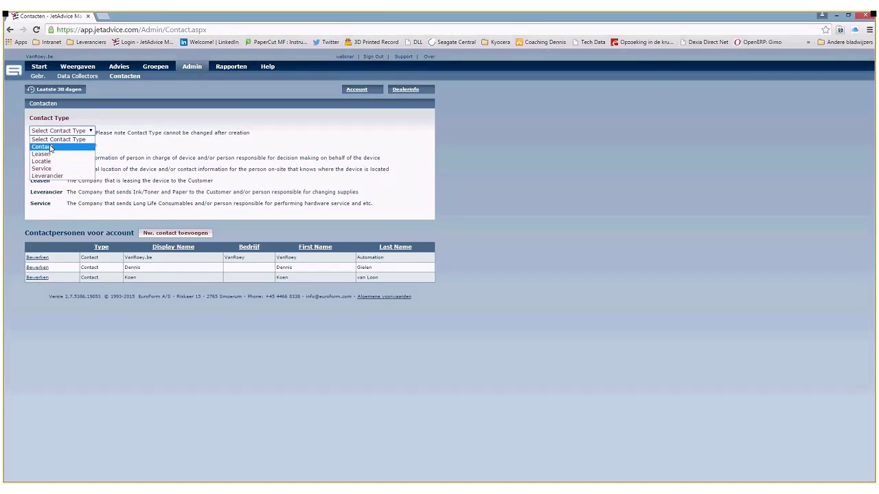
key("Escape")
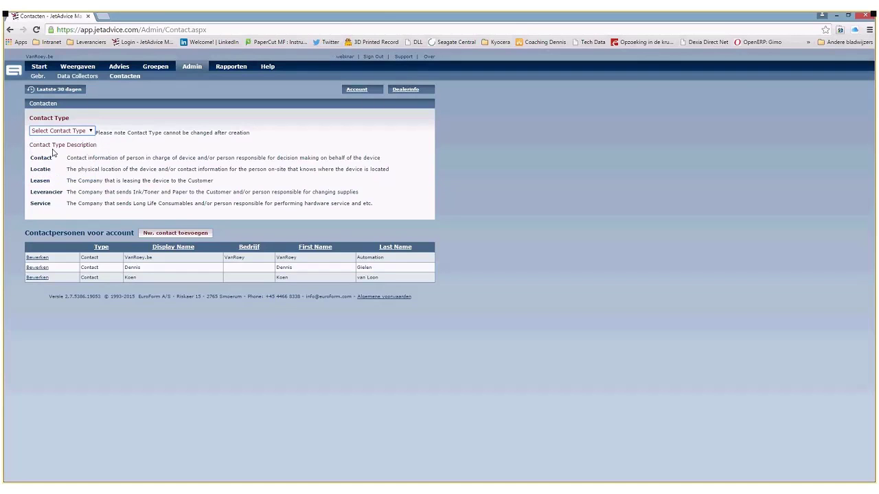
key("Down")
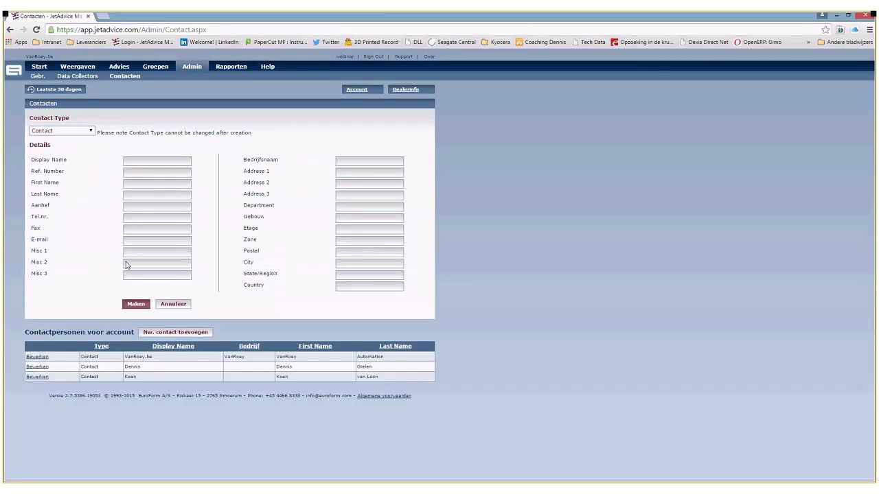
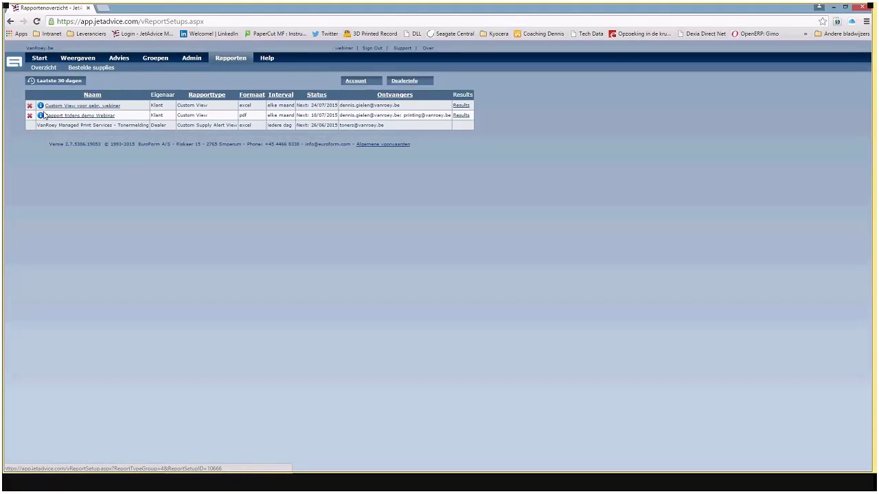
- Open the Custom View voor gebr. webinar report and rename it 'Rapport aangemaakt tijdens webinar'
left_click(91, 108)
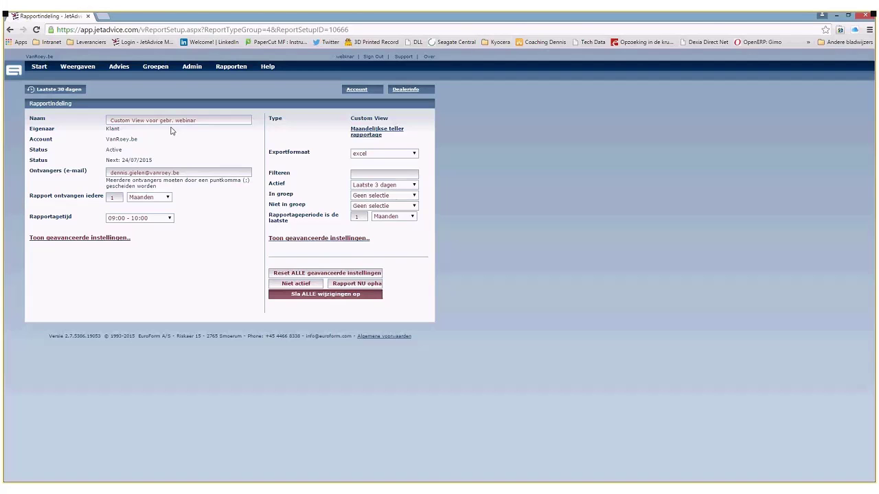
triple_click(172, 120)
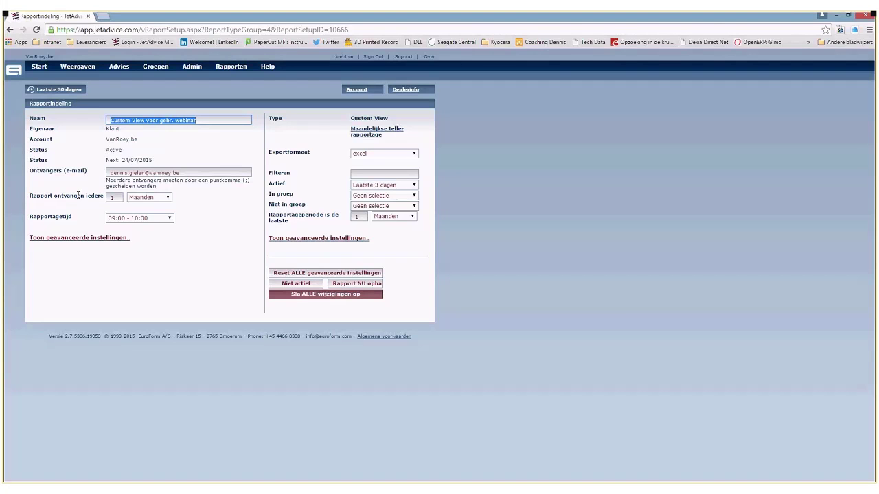
type("Vie")
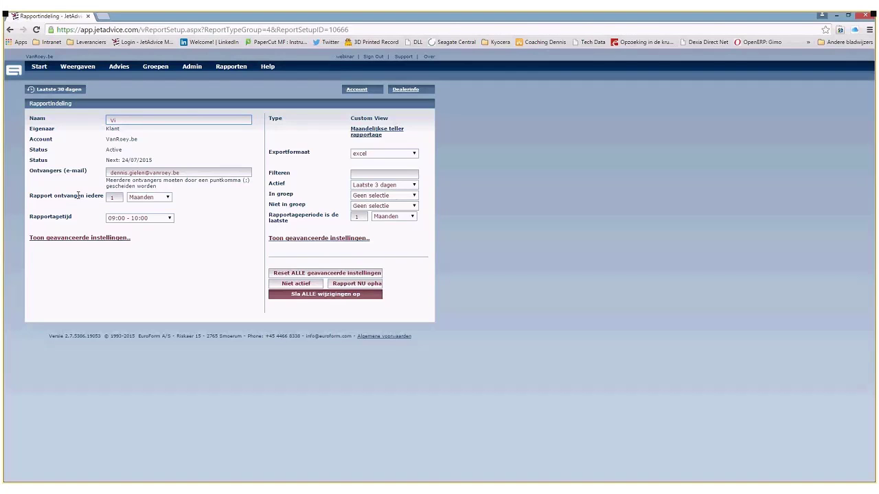
key("ctrl+a")
type("Rapport aangemaakt tijdens webinar")
- Append a second recipient e-mail address after a semicolon in Ontvangers (e-mail)
left_click(160, 172)
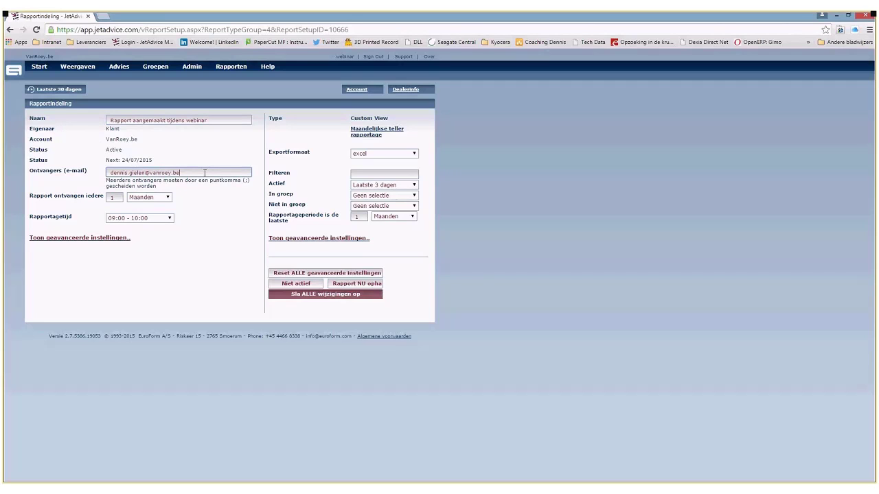
- Keep the monthly interval and set Rapportagetijd to 02:00 - 03:00
left_click(152, 199)
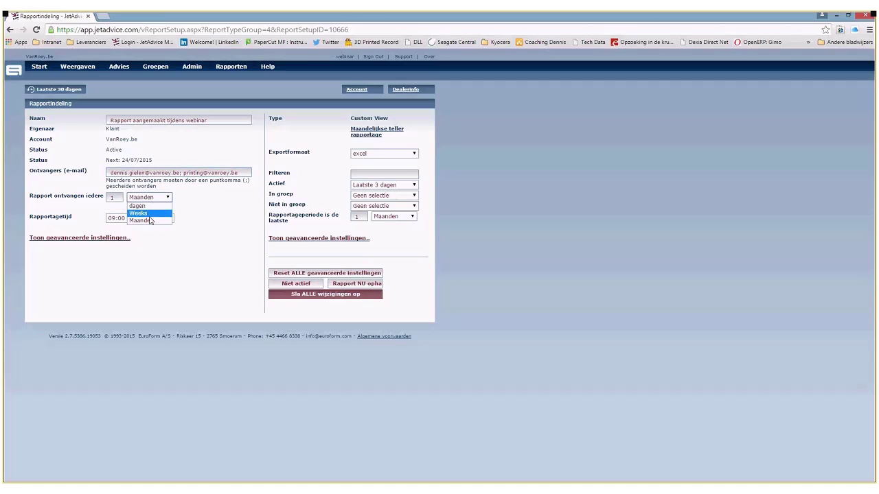
left_click(144, 220)
left_click(150, 220)
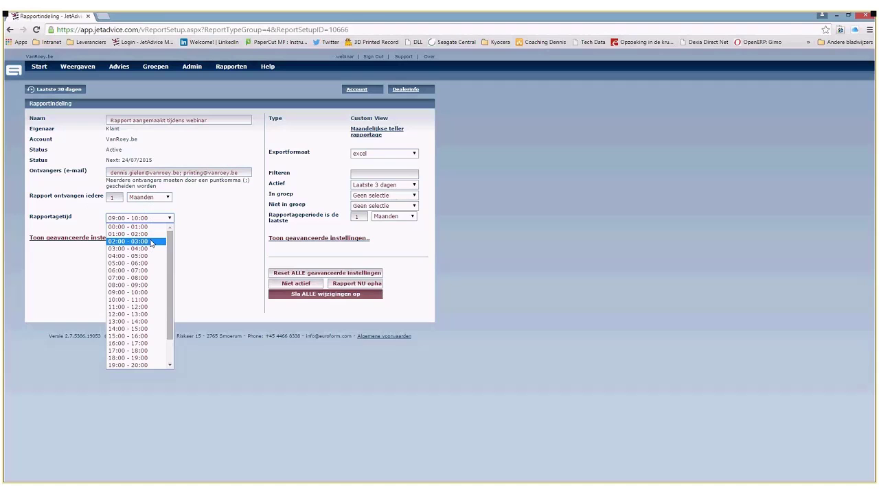
left_click(151, 243)
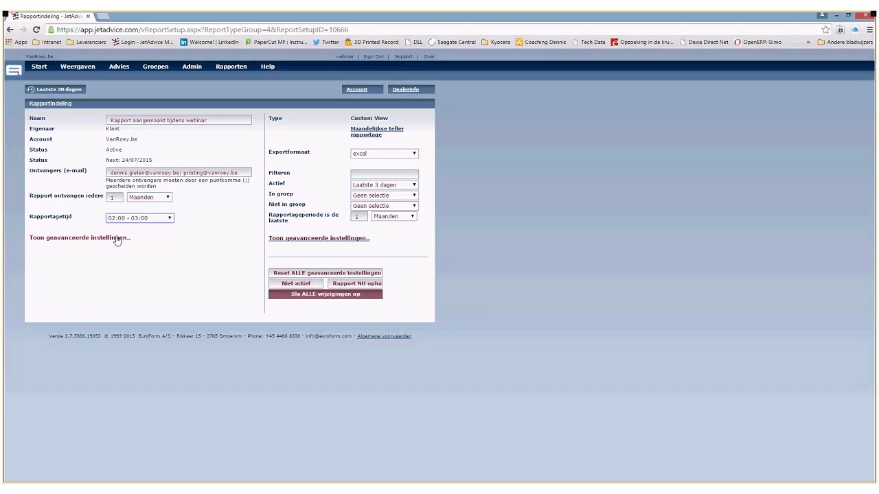
- Expand the advanced e-mail settings, leaving the default subject, text and no footer
left_click(117, 238)
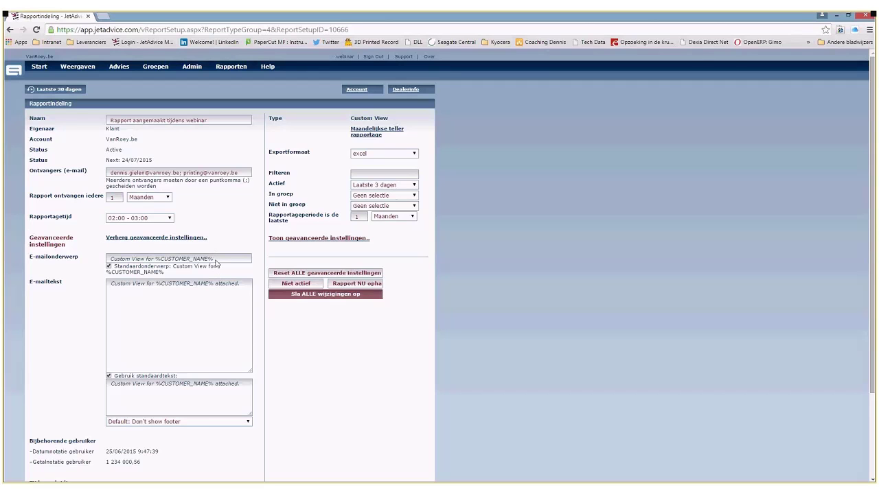
left_click(108, 266)
left_click(127, 422)
left_click(191, 424)
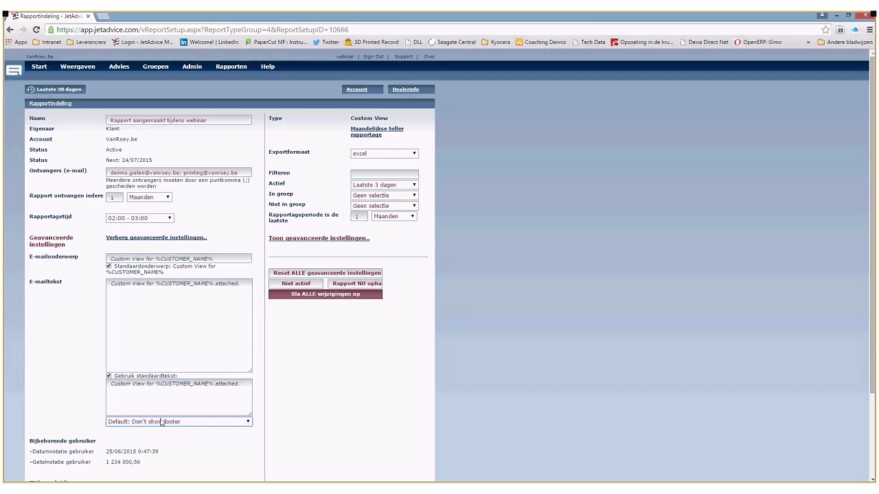
scroll(162, 421, "down", 1)
scroll(161, 423, "up", 1)
left_click(358, 155)
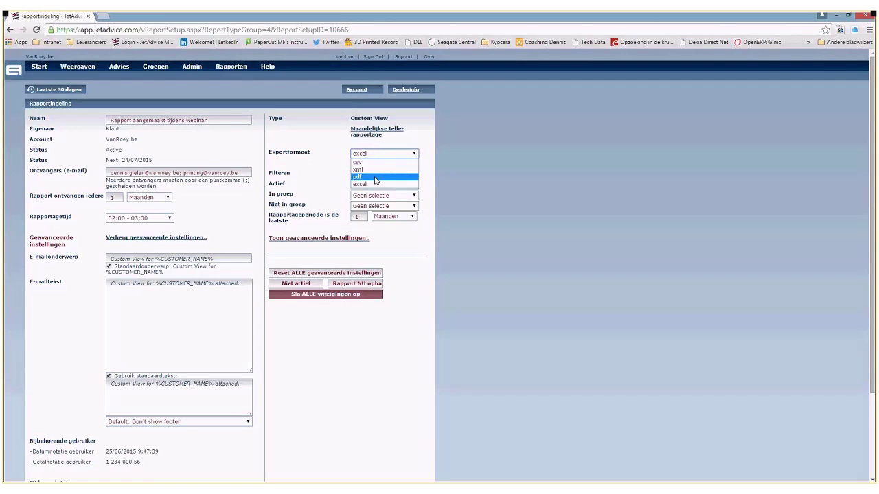
left_click(494, 177)
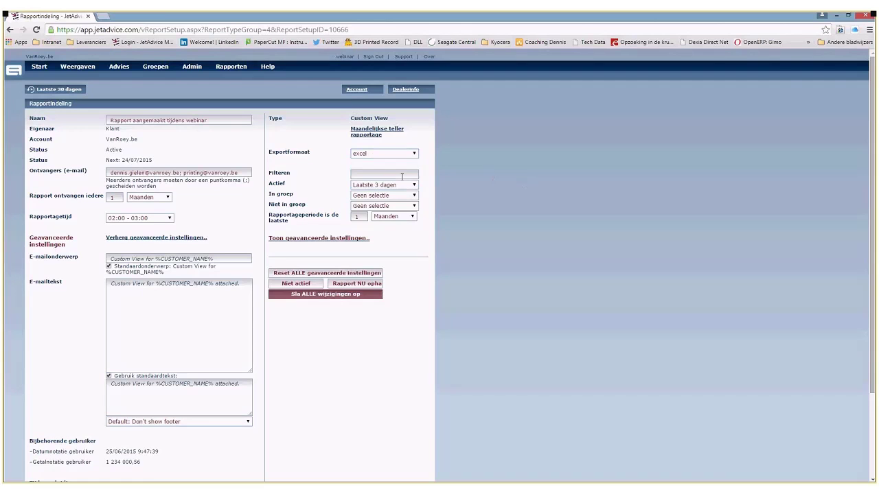
left_click(392, 176)
type("hp")
key("BackSpace")
key("BackSpace")
left_click_drag(302, 183, 332, 186)
left_click(320, 184)
left_click(361, 185)
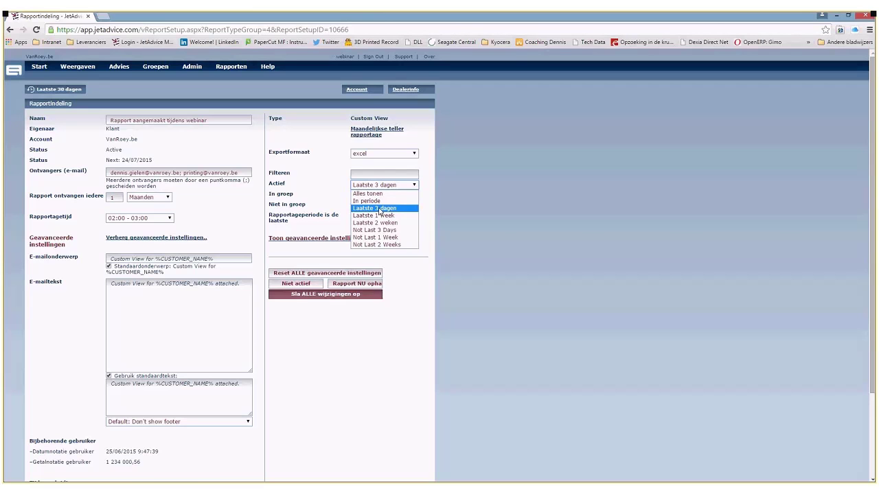
left_click(380, 209)
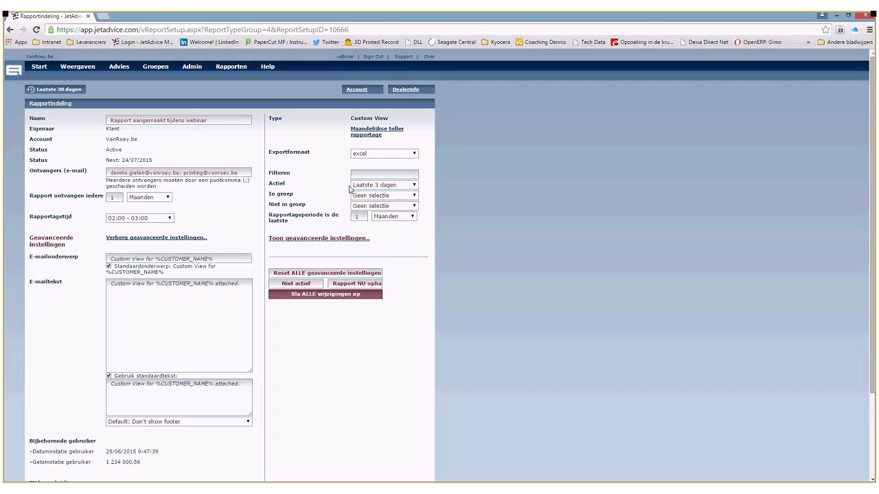
- Try Turnhout (5) in In groep and Niet in groep, reset both to Geen selectie, and save all changes
left_click(377, 196)
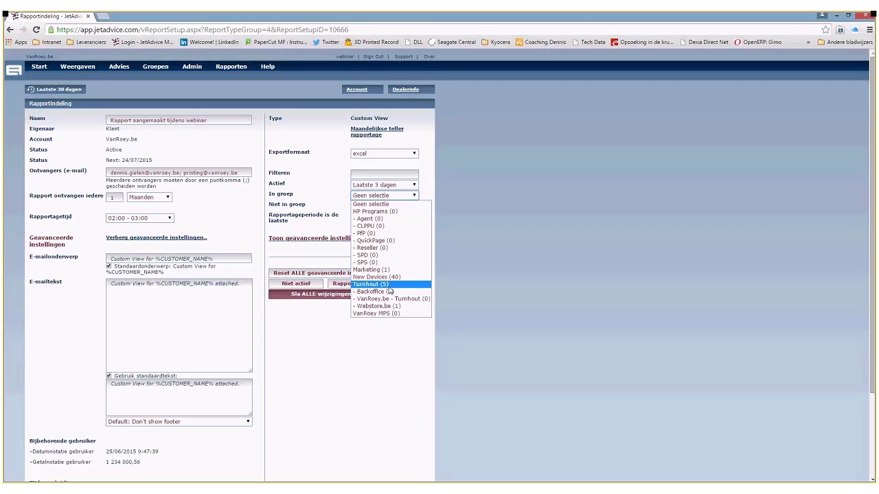
left_click(389, 285)
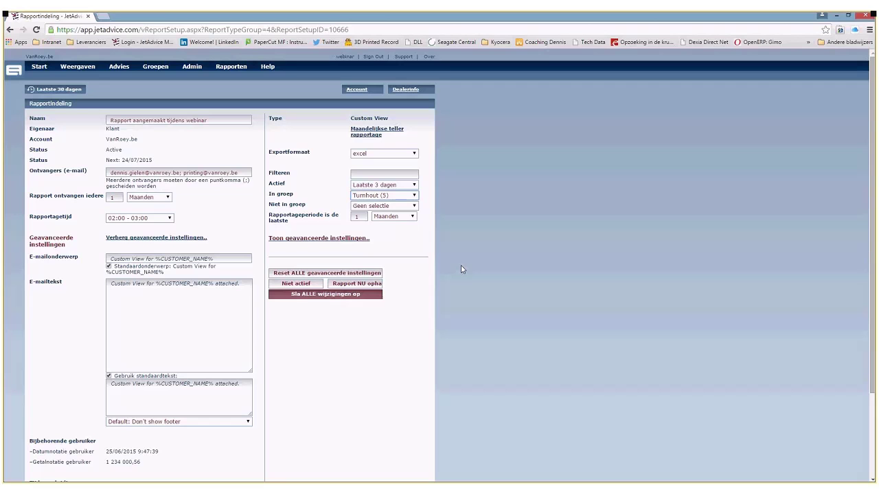
left_click(402, 195)
left_click(402, 203)
left_click(403, 206)
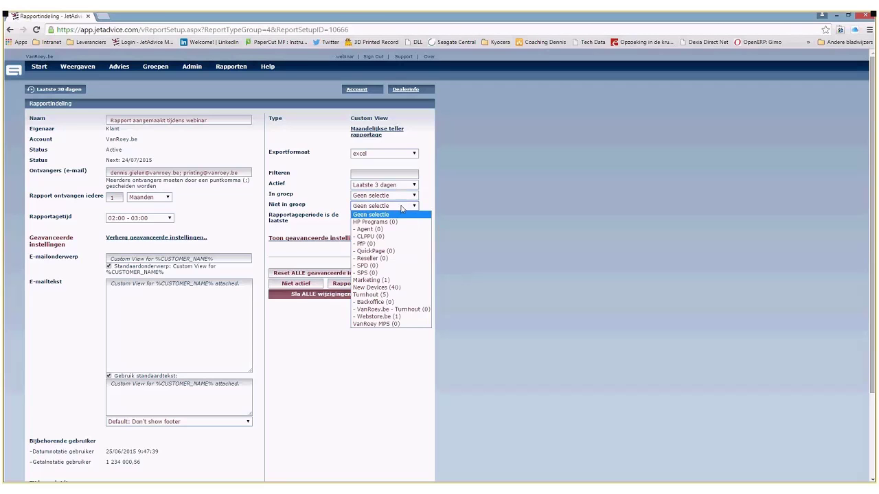
left_click(399, 296)
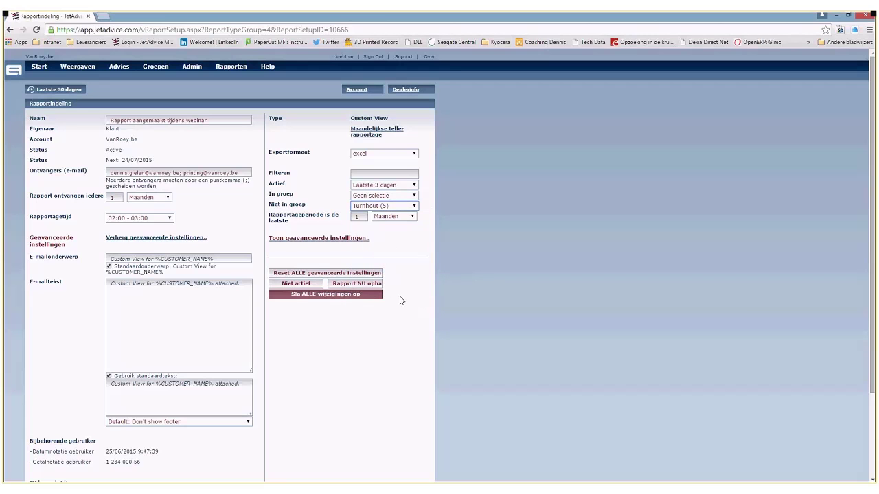
left_click(374, 205)
left_click(374, 213)
left_click(355, 217)
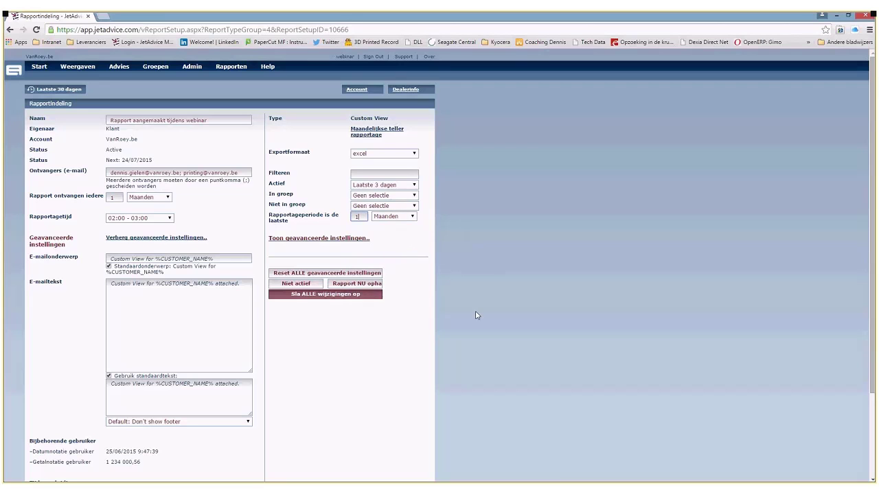
left_click(313, 294)
- View the Maandelijkse teller rapportage custom view, then switch to the Bestelde supplies report
left_click(375, 134)
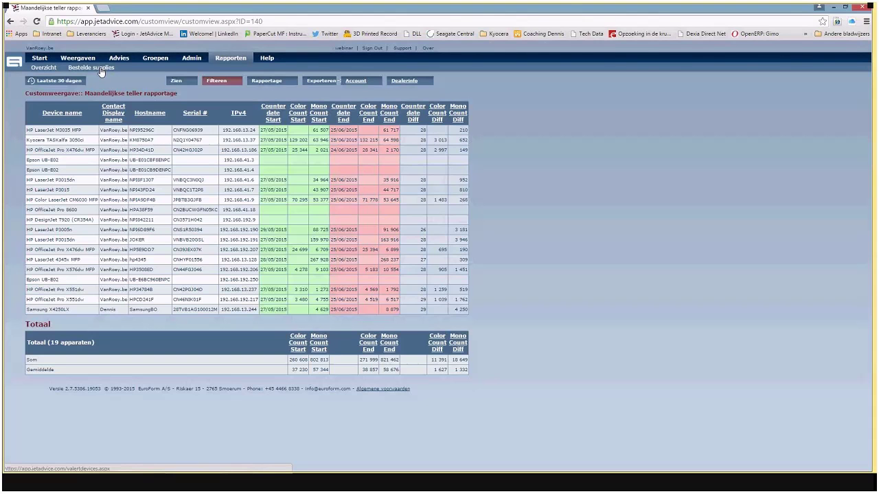
left_click(100, 69)
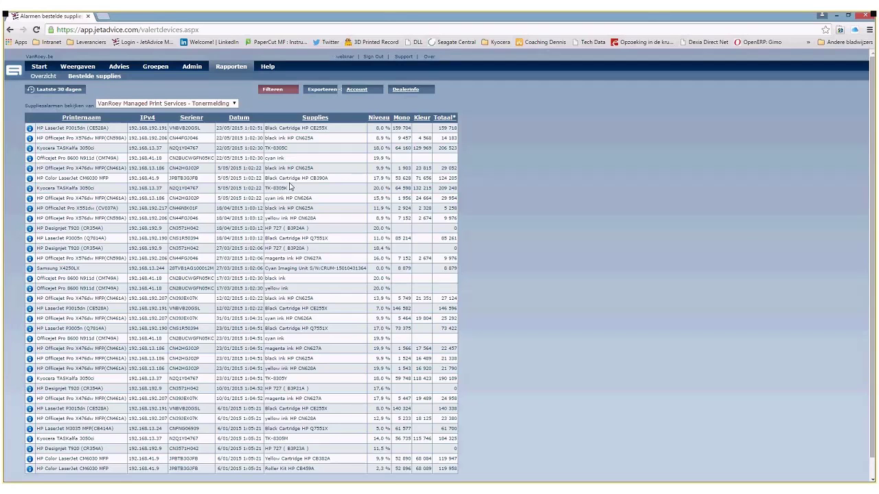
triple_click(73, 129)
left_click(113, 130)
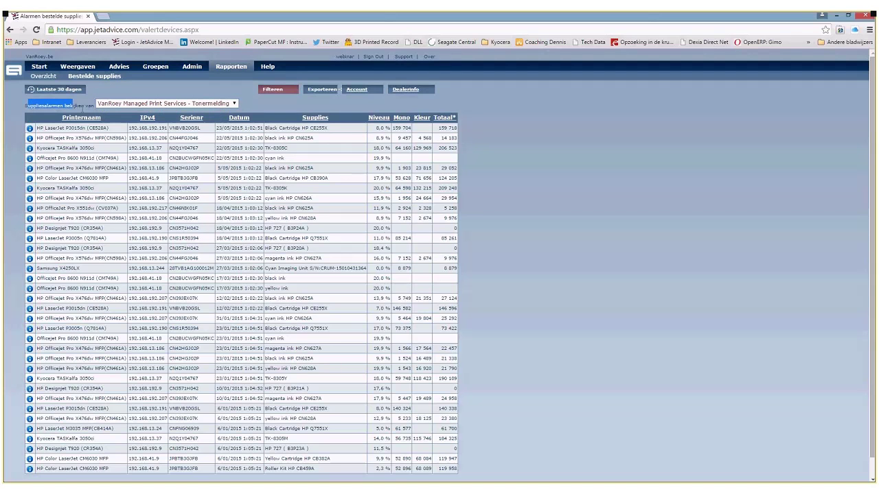
left_click(108, 107)
left_click(124, 113)
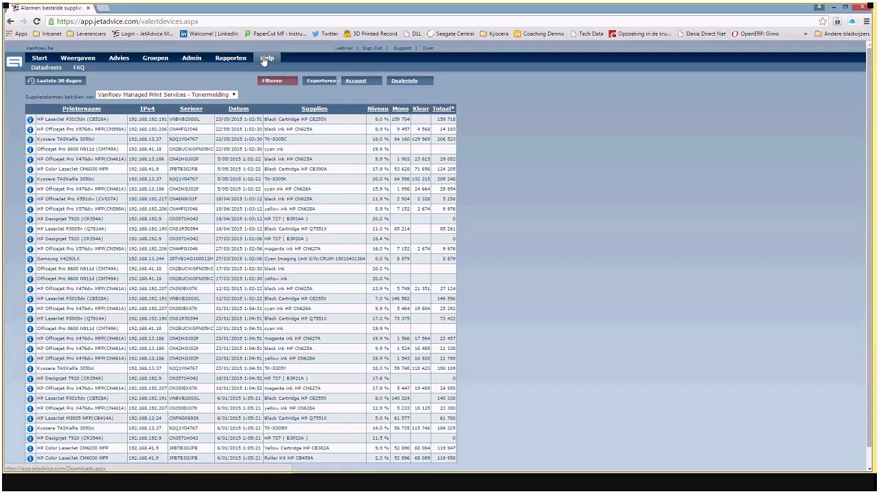
- Visit Help Downloads, then show the Video category of the Help FAQ
left_click(265, 59)
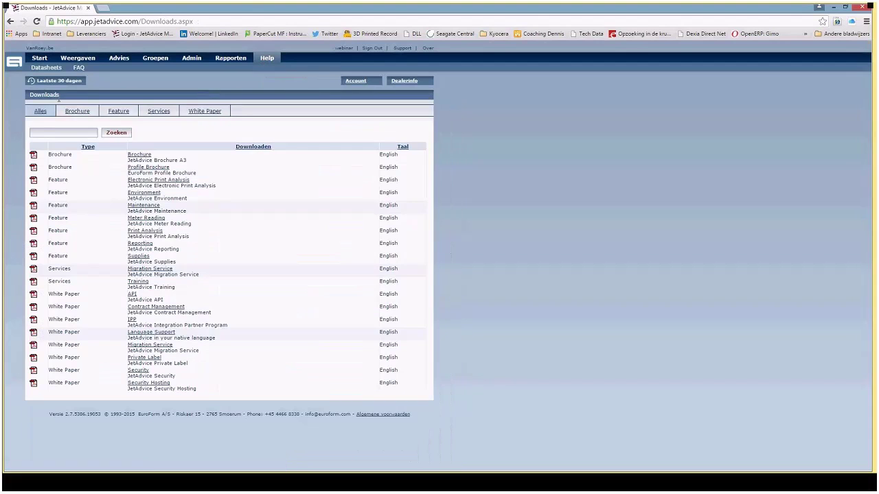
left_click(177, 197)
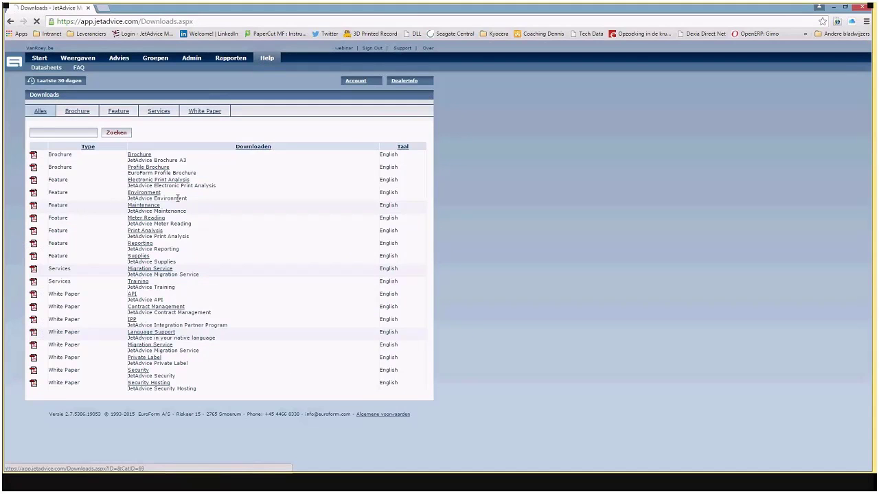
left_click(121, 179)
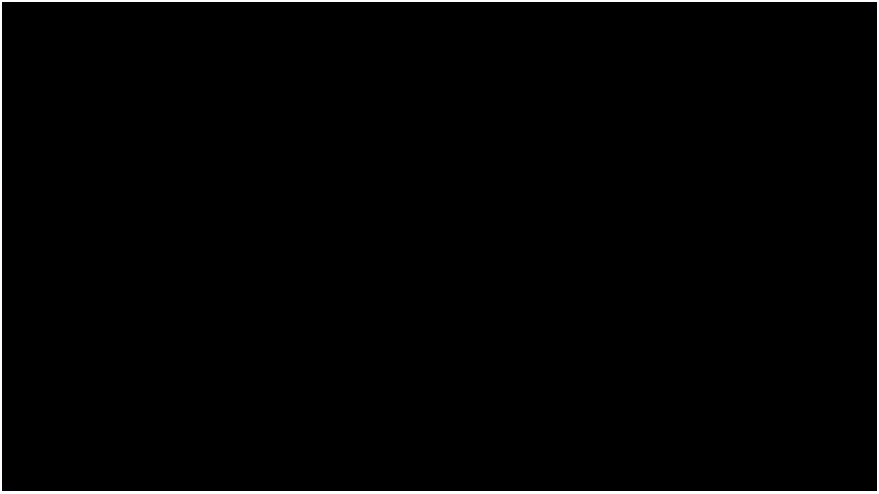